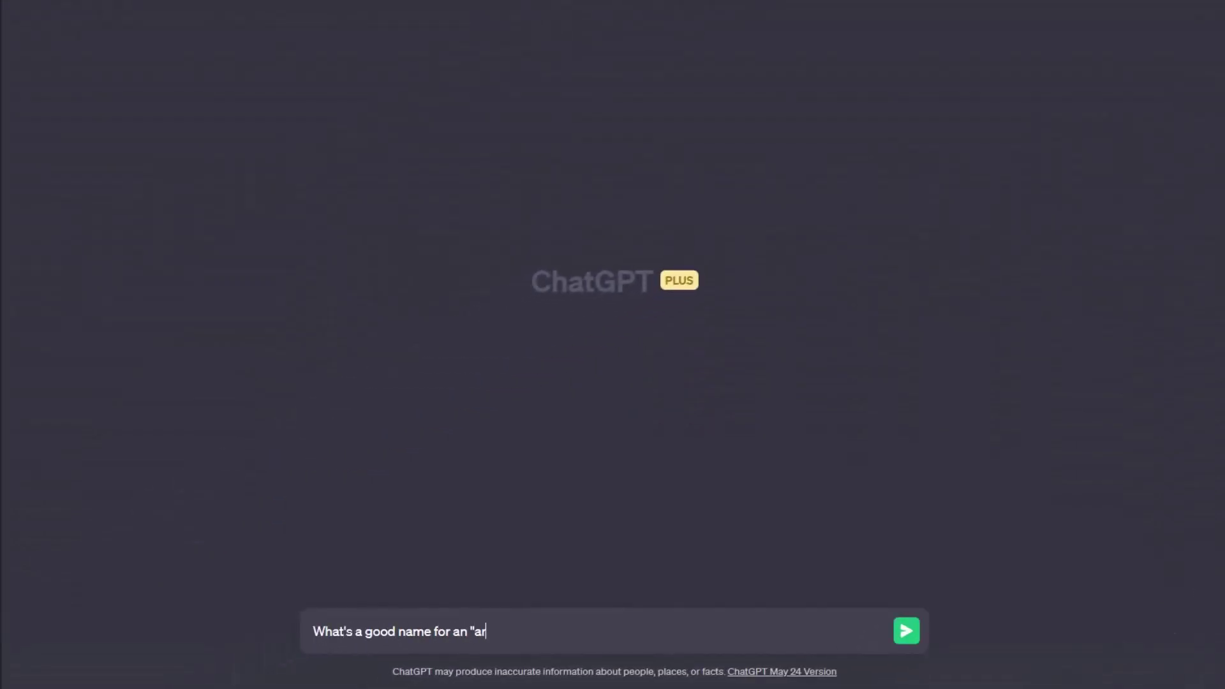
Ask ChatGPT for AI website name ideas and select the name 'TechnoMind'.
{"action": "key", "text": "Return"}
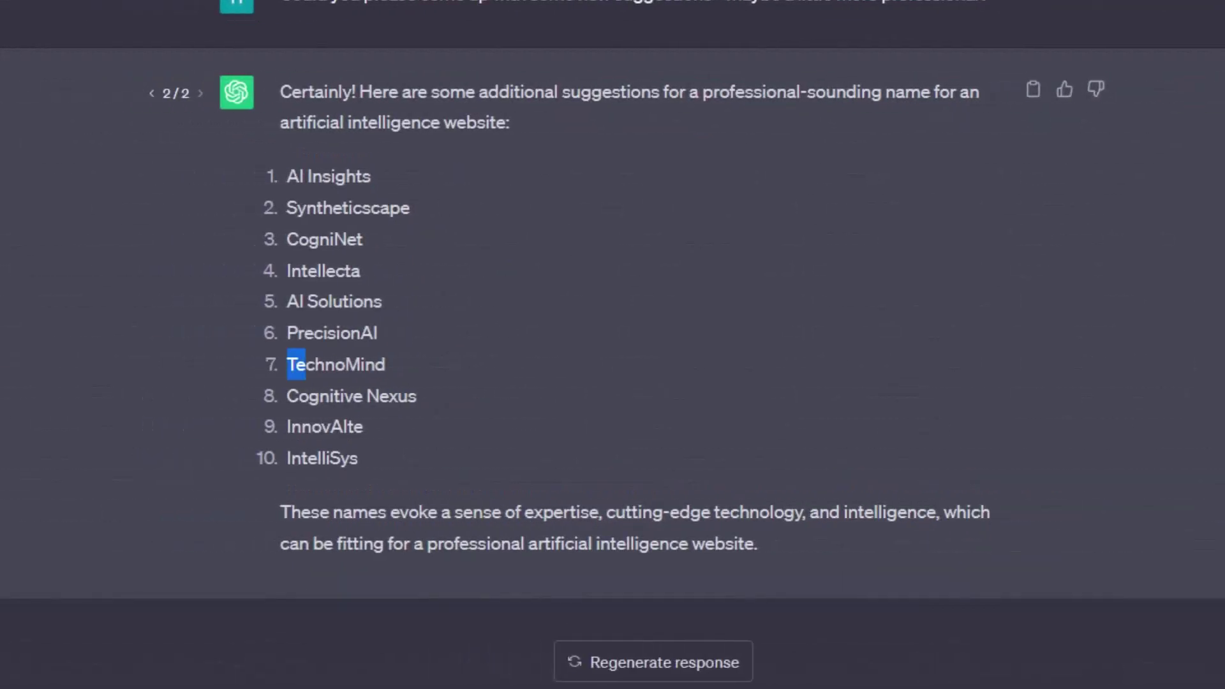
{"action": "double_click", "coordinate": [290, 358]}
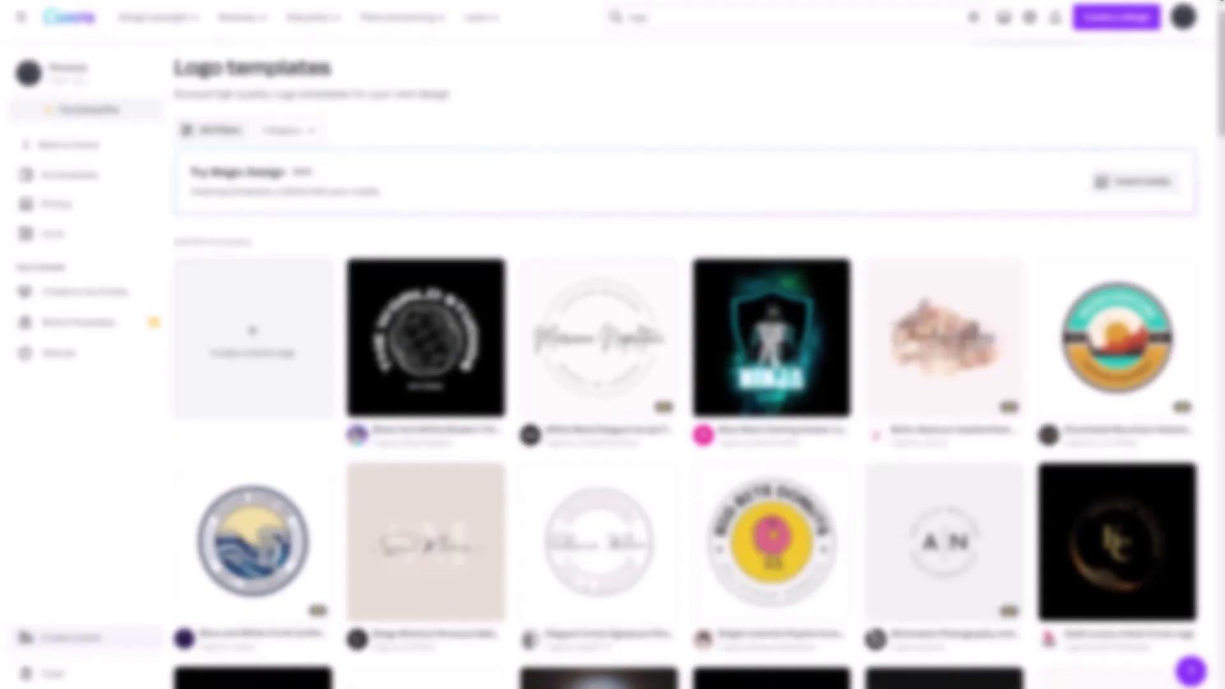
Scroll through Canva's Logo templates gallery to find a design.
{"action": "scroll", "coordinate": [697, 349], "scroll_direction": "down", "scroll_amount": 3}
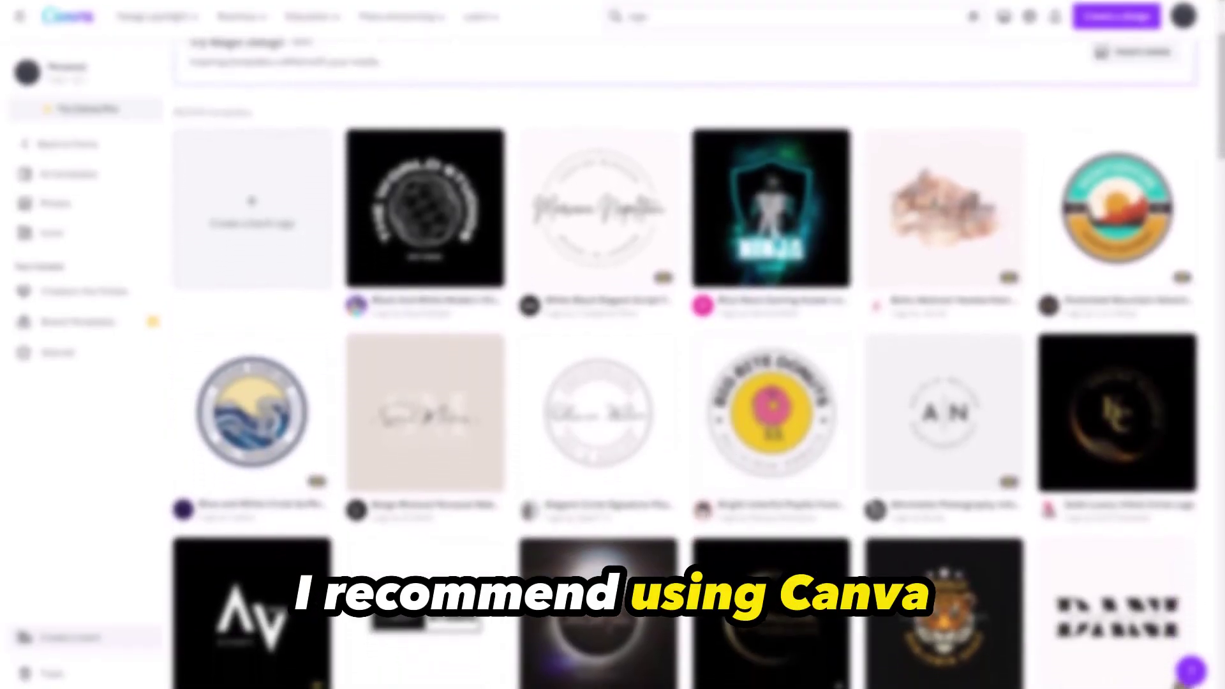
{"action": "scroll", "coordinate": [697, 349], "scroll_direction": "down", "scroll_amount": 3}
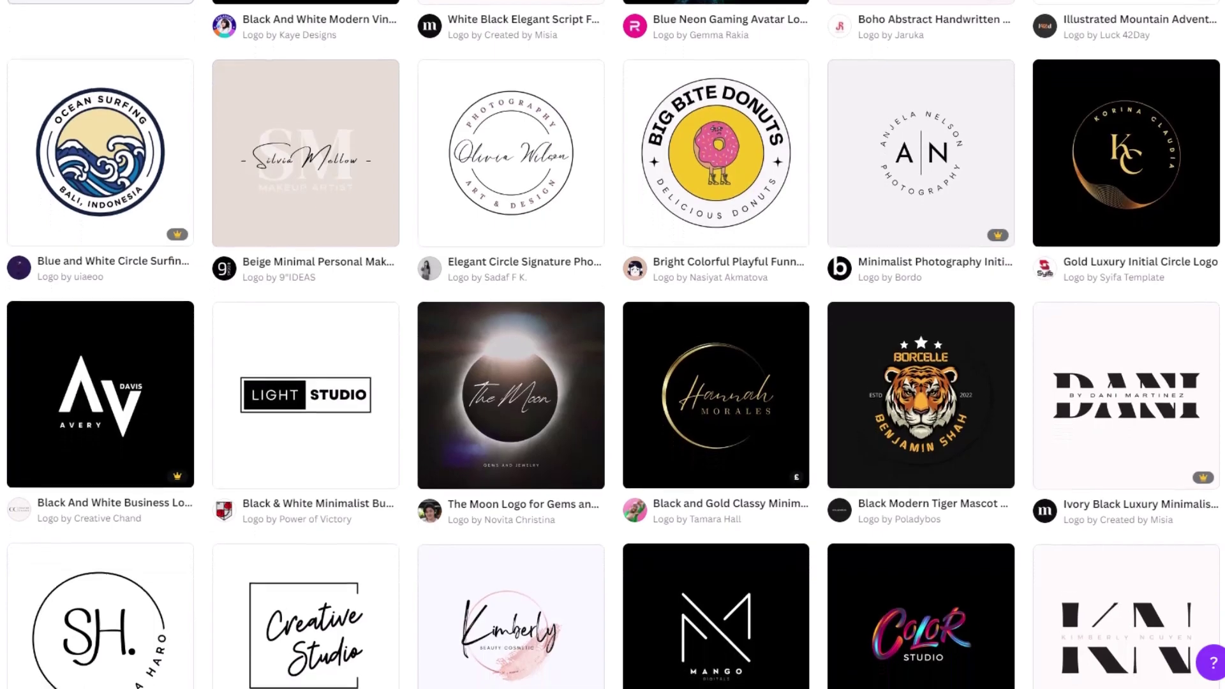
{"action": "scroll", "coordinate": [613, 344], "scroll_direction": "down", "scroll_amount": 3}
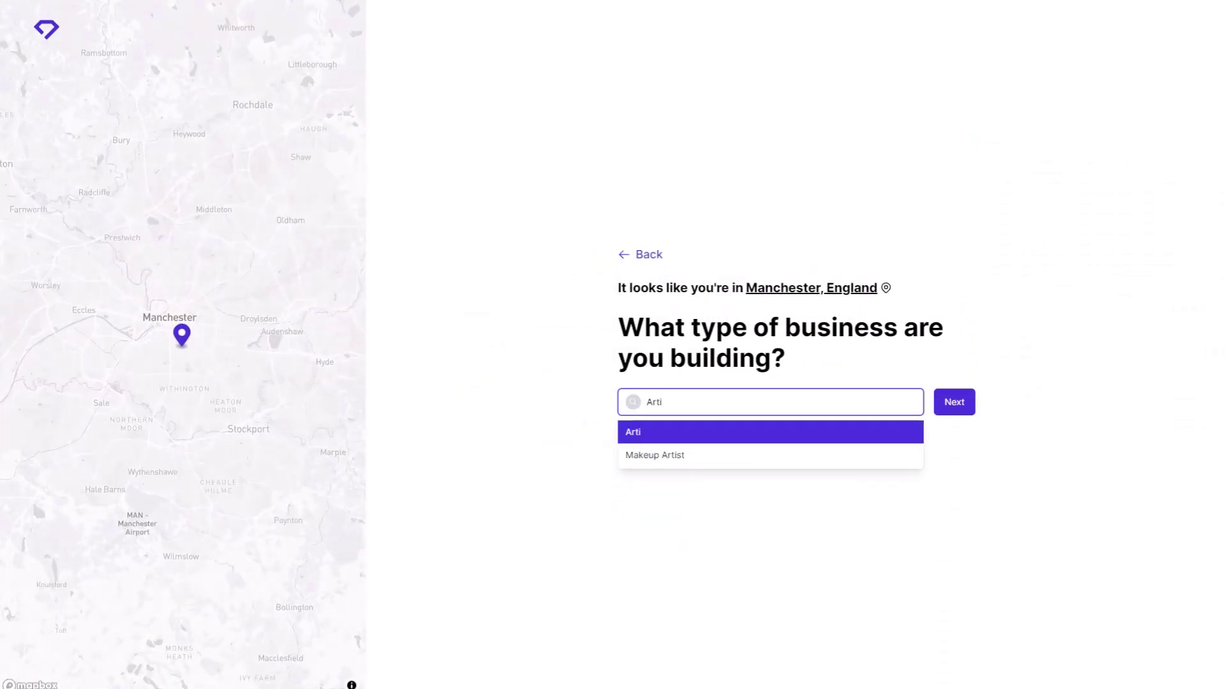
Confirm Artificial Intelligence as the business type and generate the site named 'TechnoMind'.
{"action": "key", "text": "Return"}
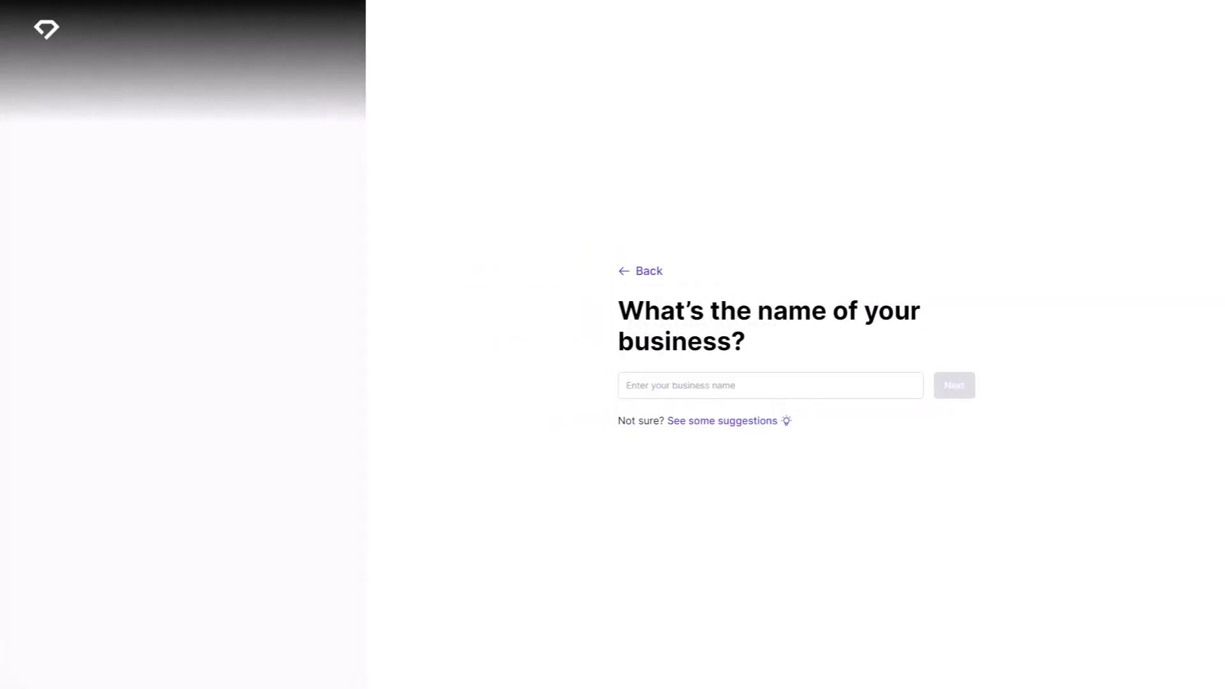
{"action": "type", "text": "TechnoMind"}
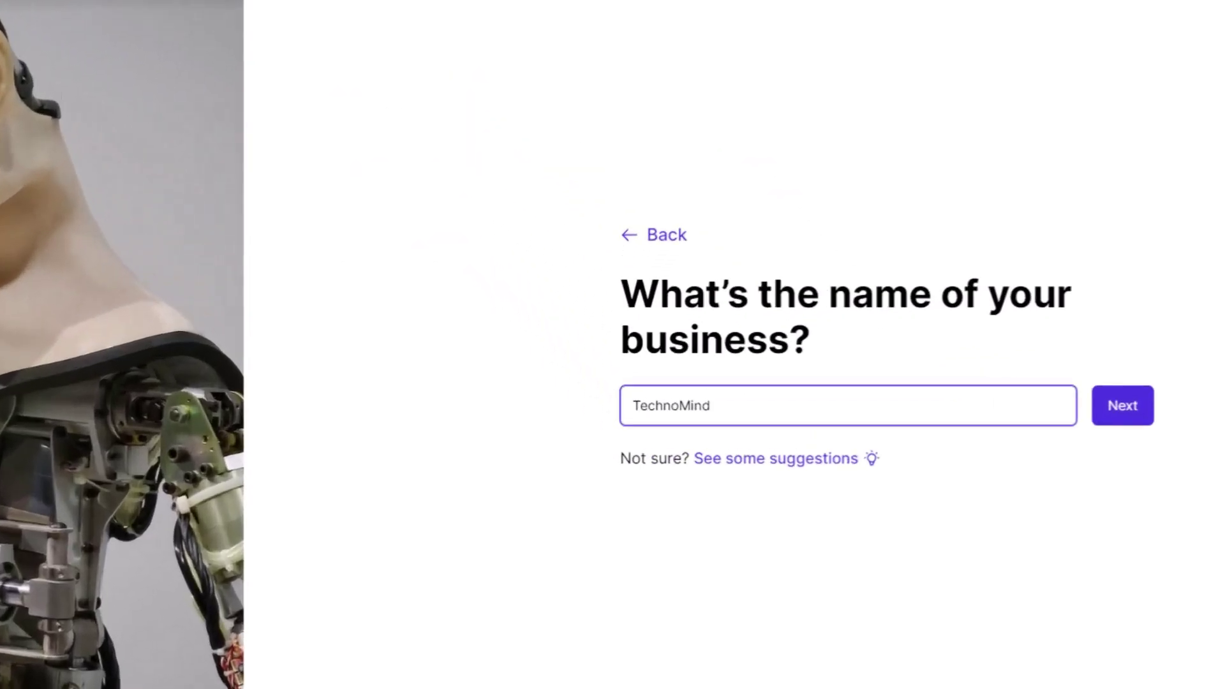
{"action": "key", "text": "Return"}
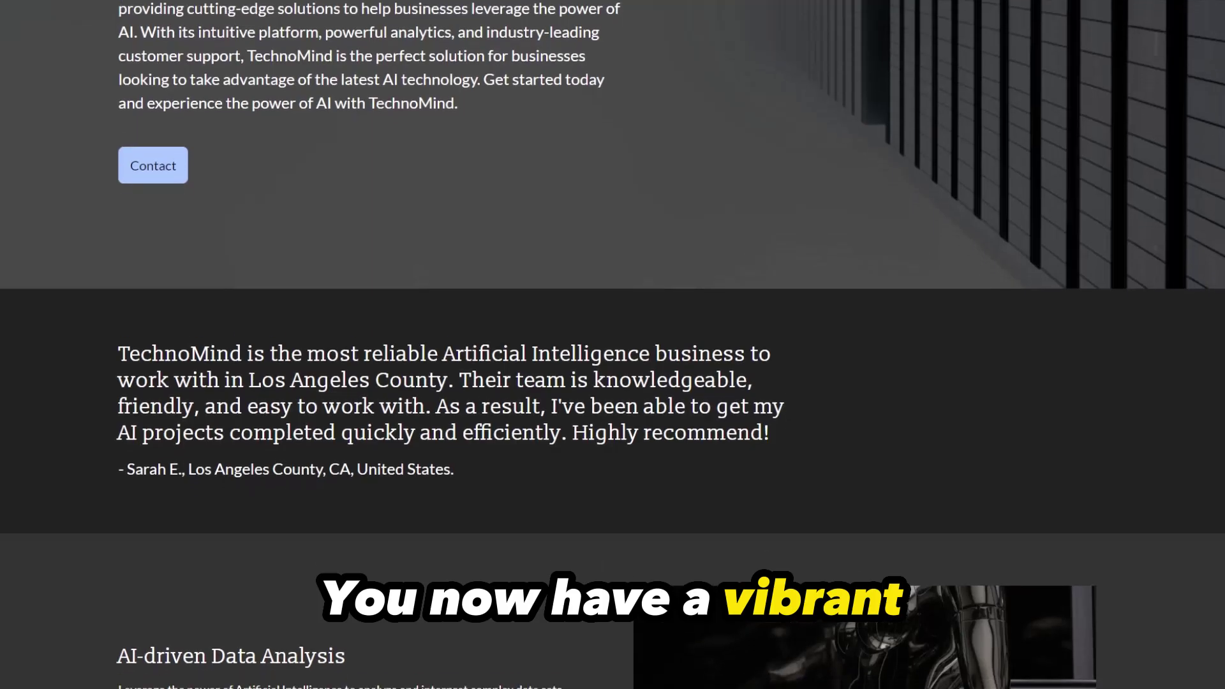
Scroll through the generated TechnoMind site, down to its Location, Contact and About us sections.
{"action": "scroll", "coordinate": [613, 344], "scroll_direction": "down", "scroll_amount": 5}
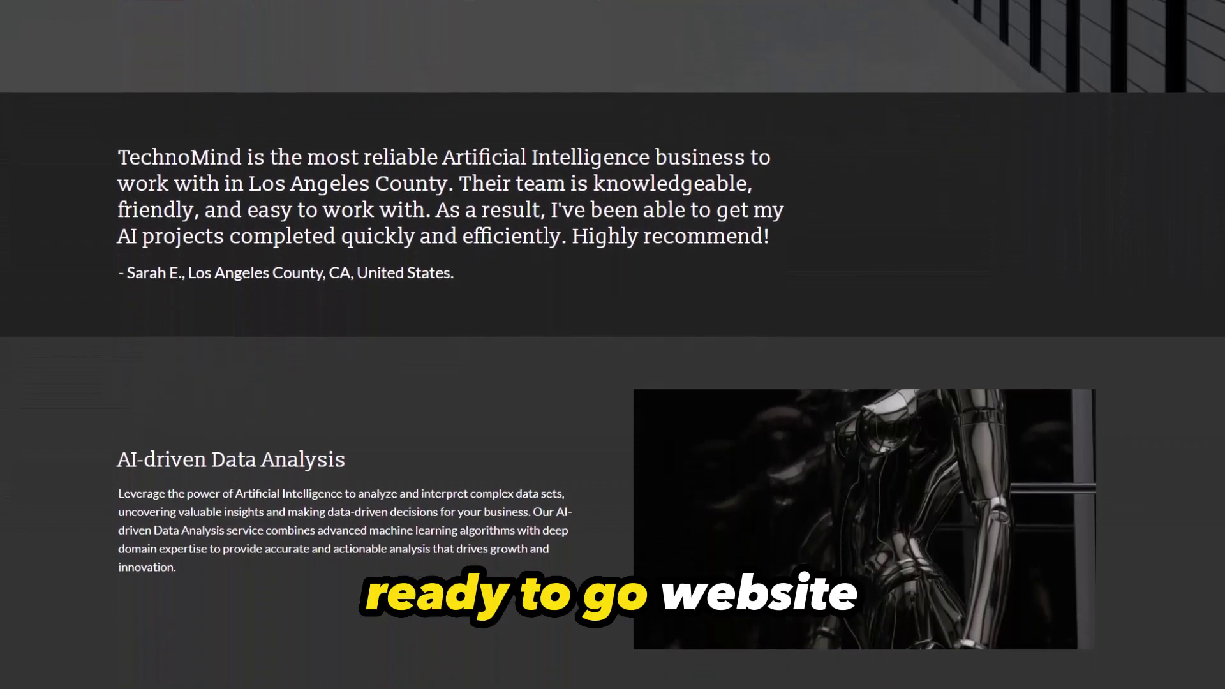
{"action": "scroll", "coordinate": [612, 344], "scroll_direction": "down", "scroll_amount": 6}
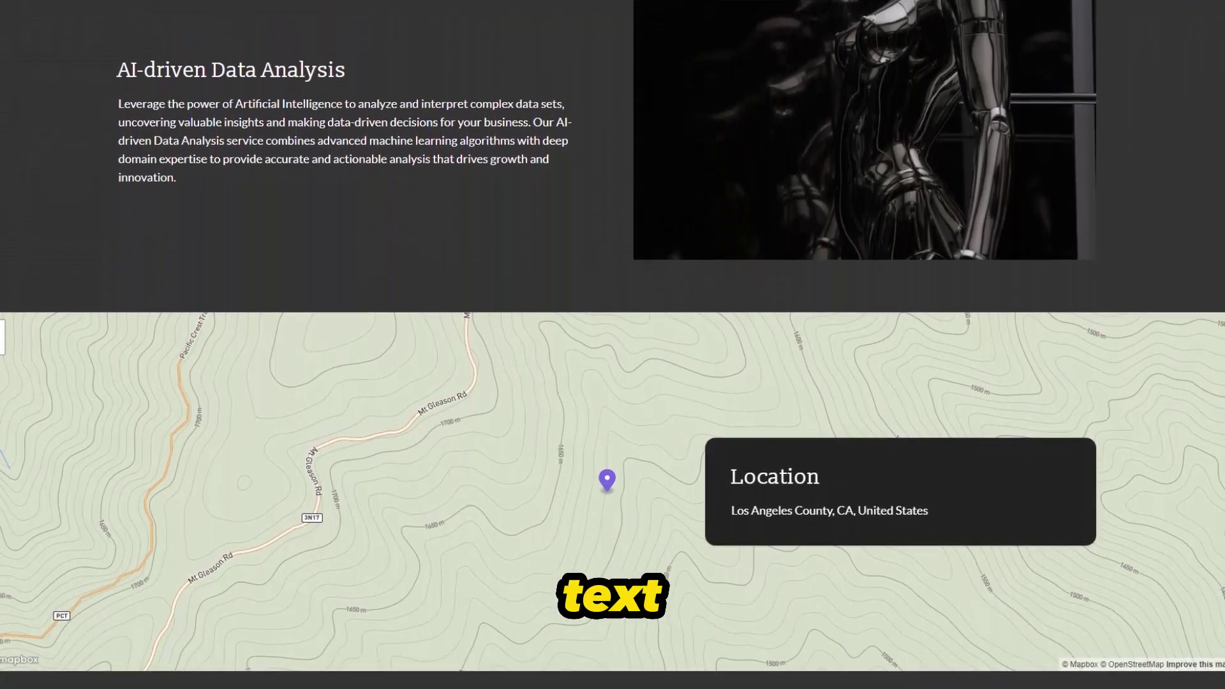
{"action": "scroll", "coordinate": [612, 345], "scroll_direction": "down", "scroll_amount": 4}
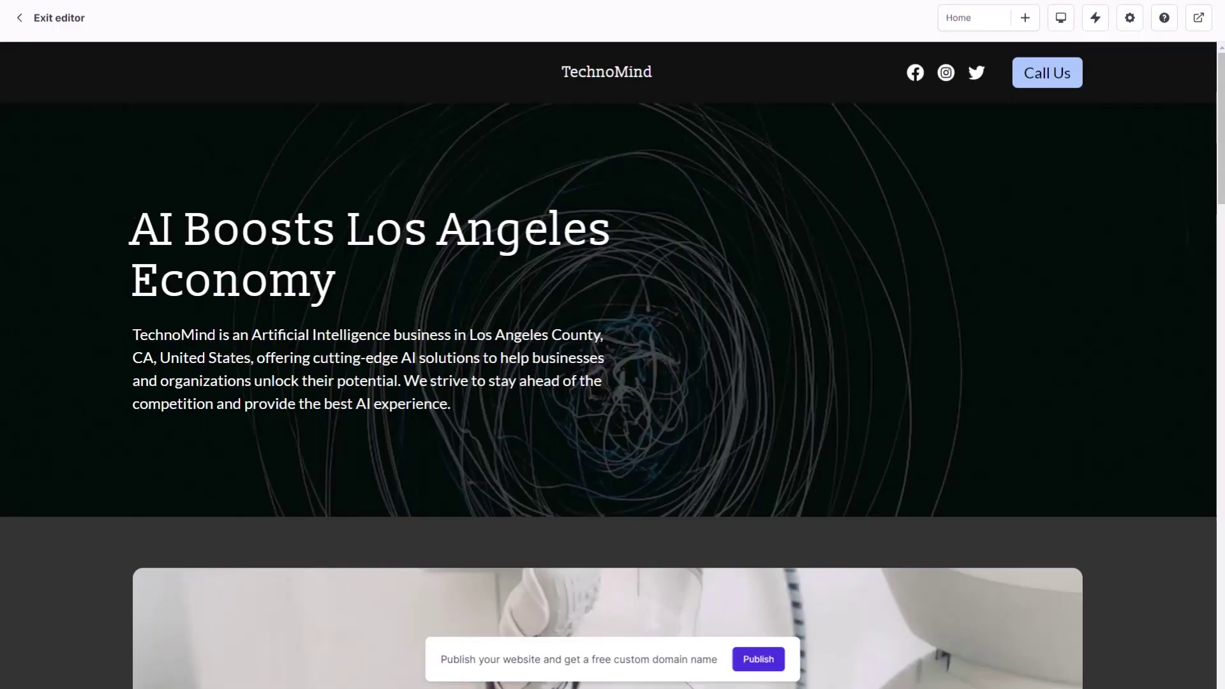
{"action": "scroll", "coordinate": [612, 345], "scroll_direction": "down", "scroll_amount": 7}
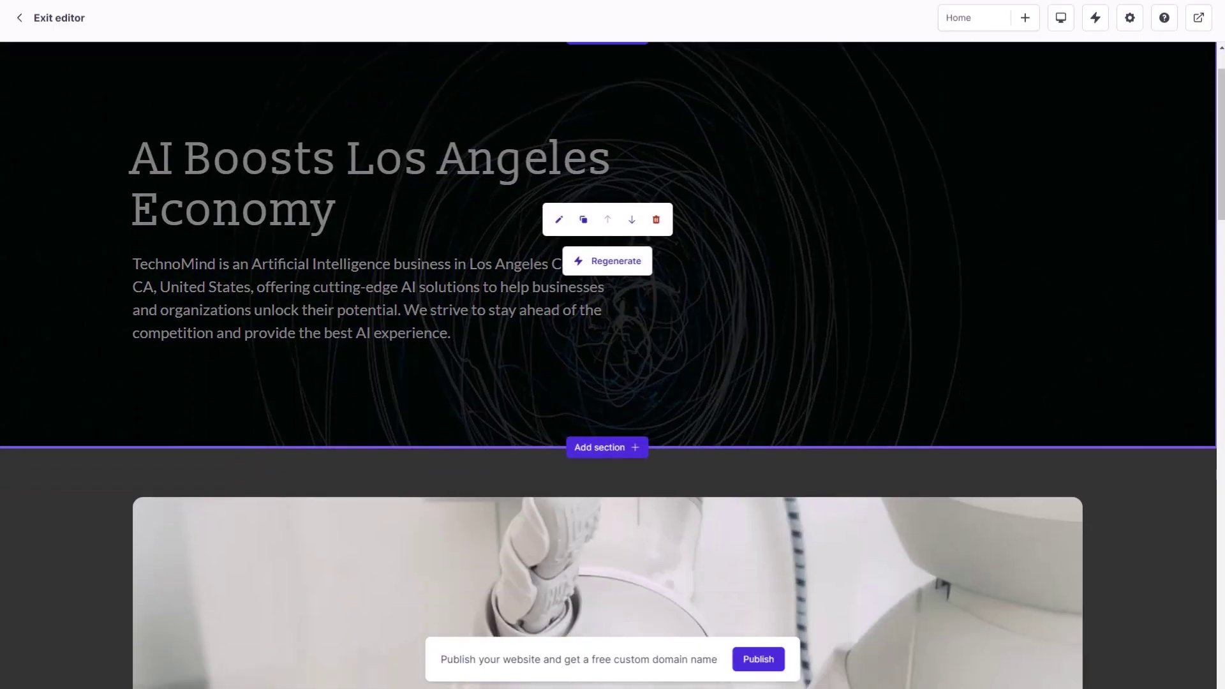
{"action": "scroll", "coordinate": [612, 383], "scroll_direction": "down", "scroll_amount": 20}
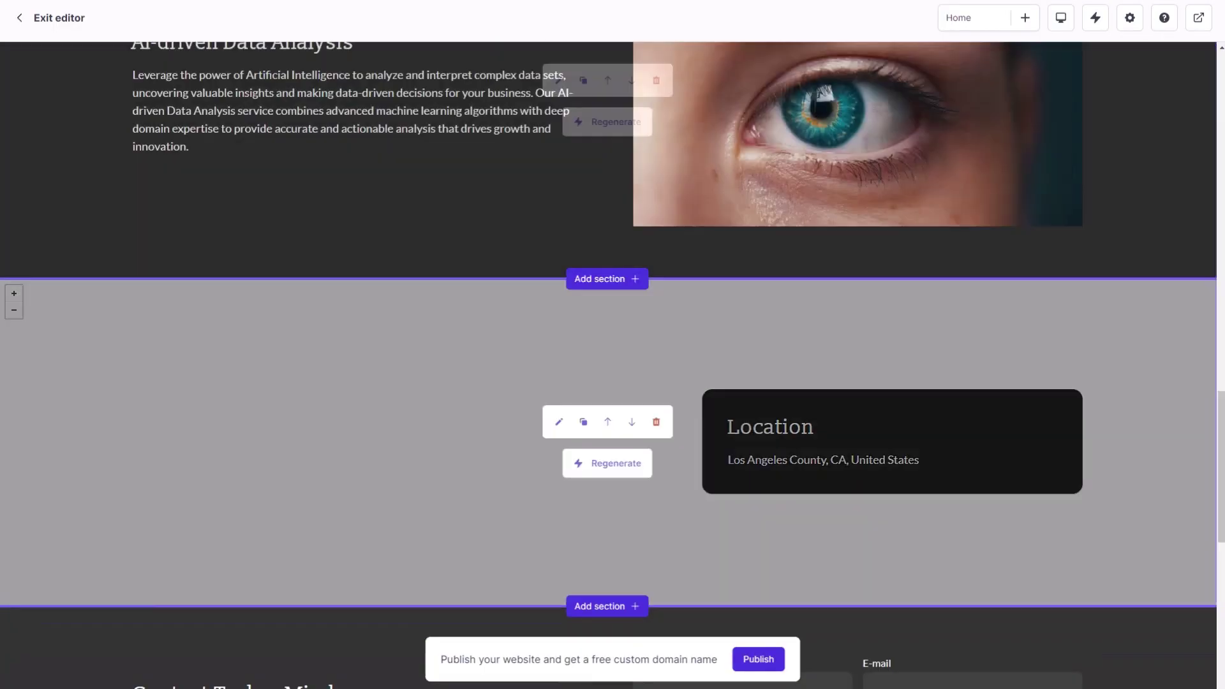
{"action": "scroll", "coordinate": [612, 382], "scroll_direction": "down", "scroll_amount": 5}
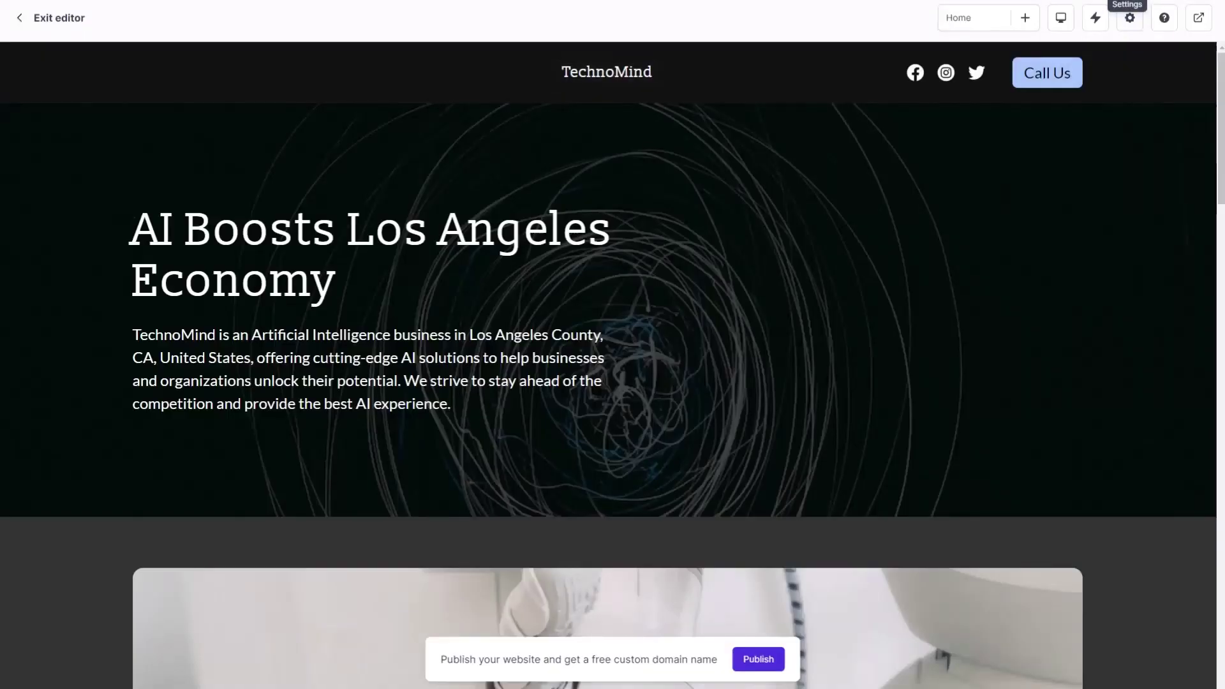
Review the site's font pairings in Settings, then add a new block section to the home page.
{"action": "left_click", "coordinate": [1129, 18]}
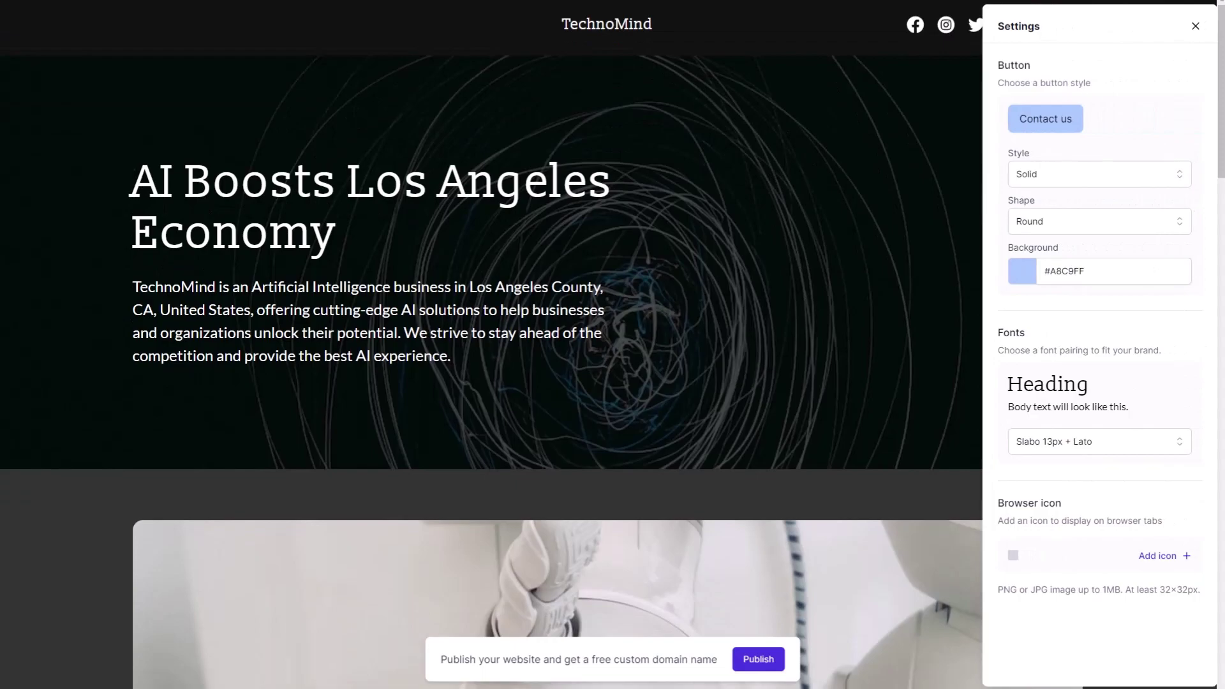
{"action": "left_click", "coordinate": [1099, 441]}
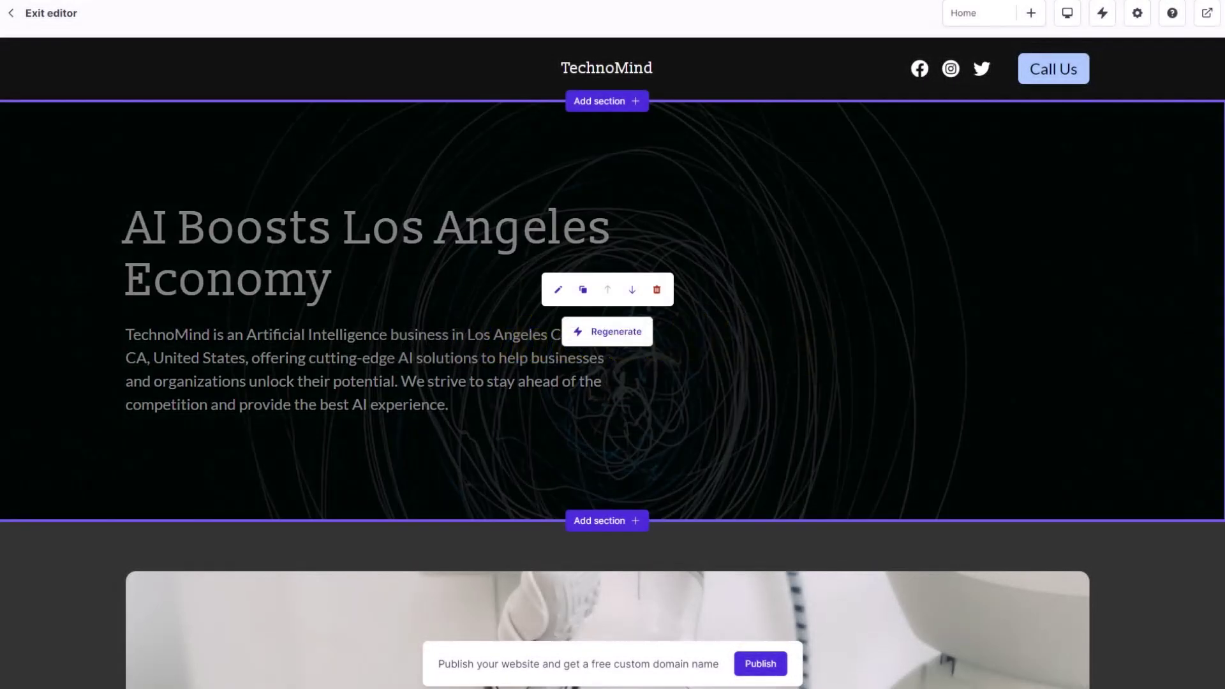
{"action": "scroll", "coordinate": [612, 357], "scroll_direction": "down", "scroll_amount": 6}
{"action": "left_click", "coordinate": [599, 132]}
{"action": "left_click", "coordinate": [440, 184]}
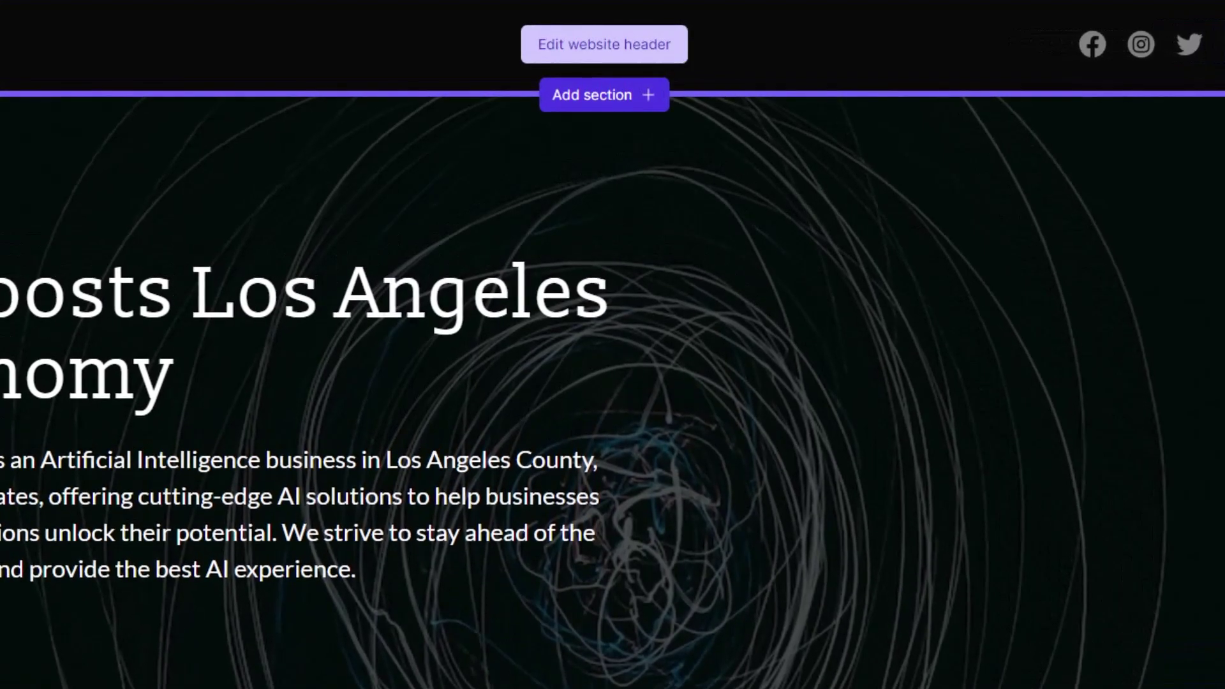
Upload the TechnoMind logo image as the site header logo.
{"action": "left_click", "coordinate": [604, 44]}
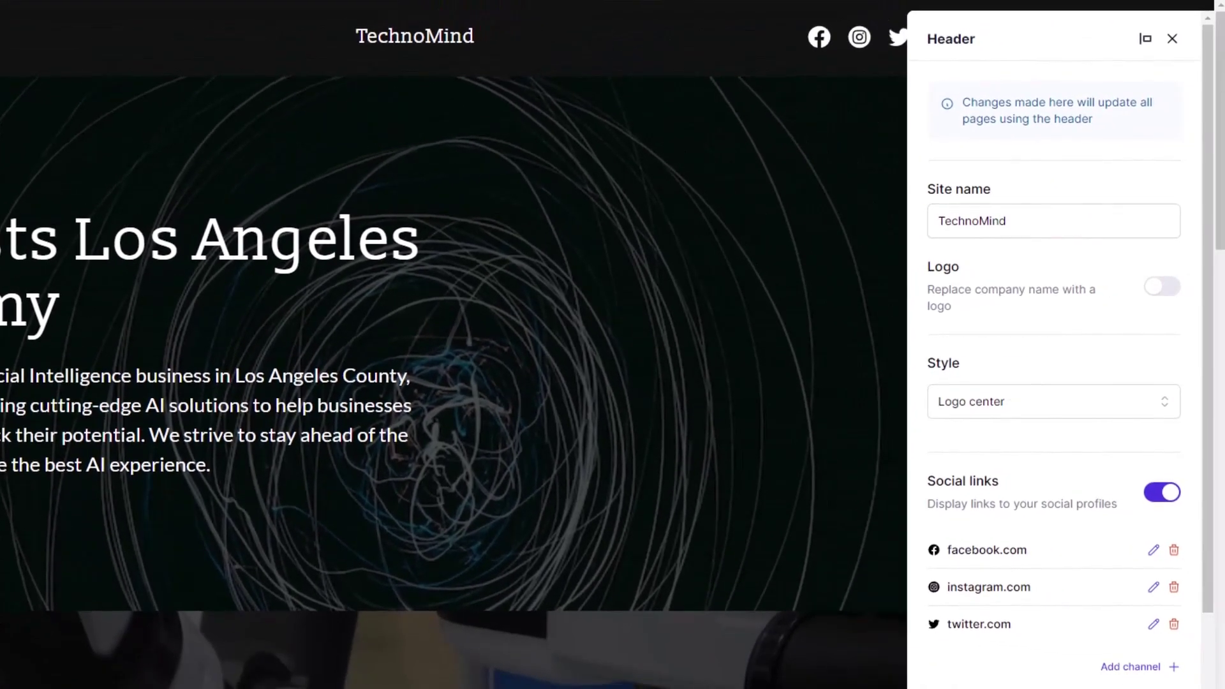
{"action": "scroll", "coordinate": [1052, 345], "scroll_direction": "down", "scroll_amount": 5}
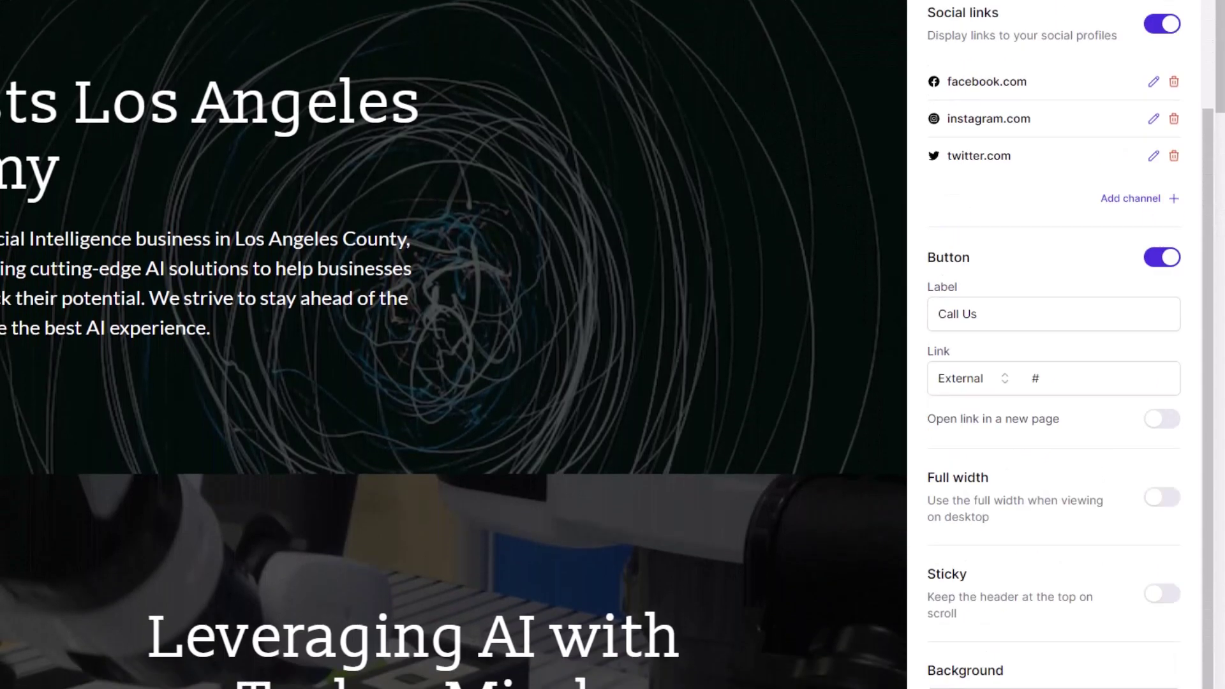
{"action": "scroll", "coordinate": [1053, 345], "scroll_direction": "up", "scroll_amount": 5}
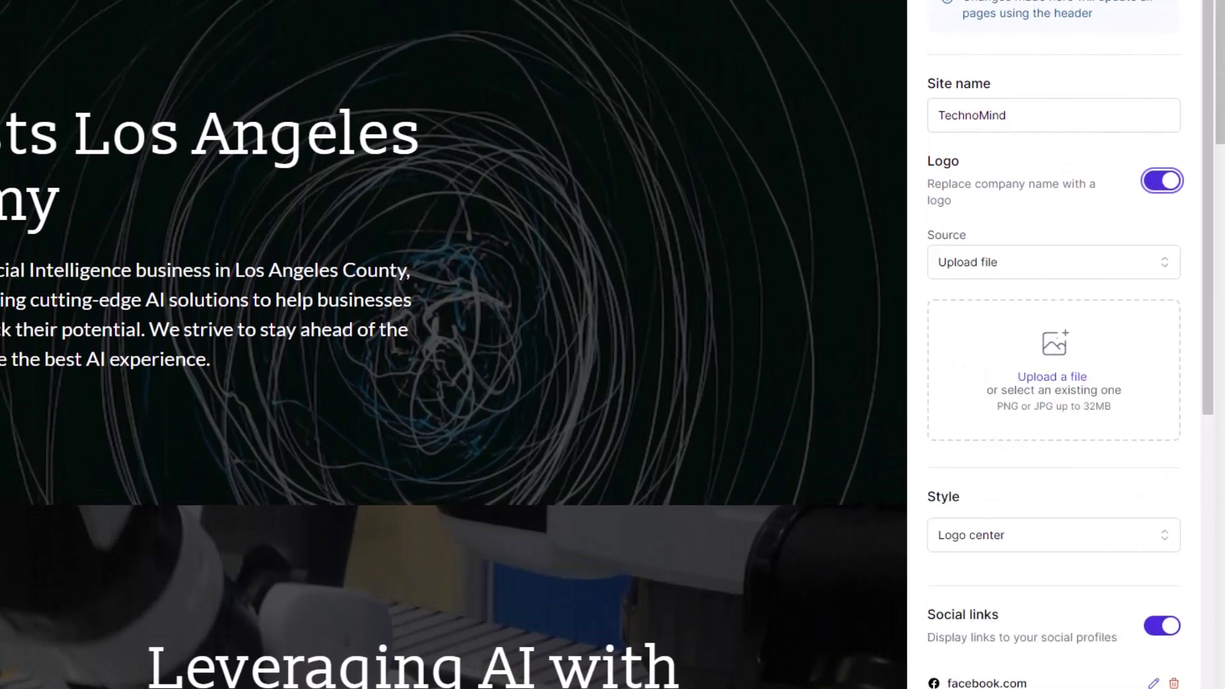
{"action": "left_click", "coordinate": [1052, 377]}
{"action": "key", "text": "Escape"}
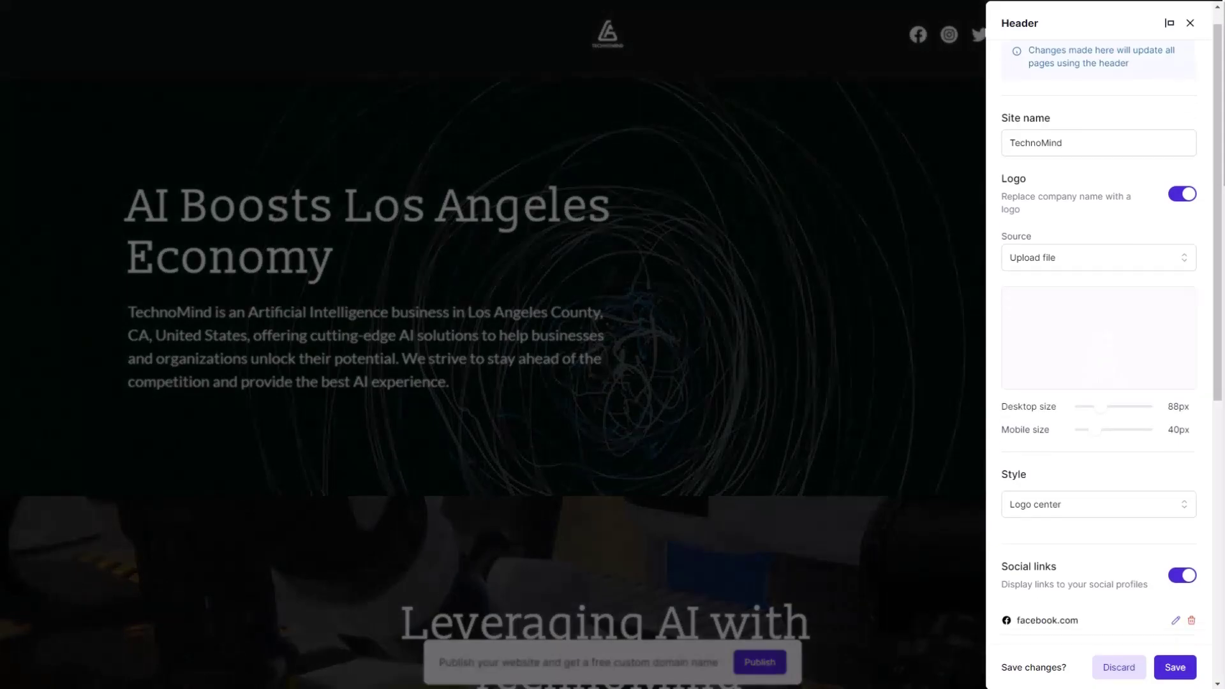
Scroll the live site down to the Location map and Contact TechnoMind form.
{"action": "scroll", "coordinate": [1099, 344], "scroll_direction": "down", "scroll_amount": 5}
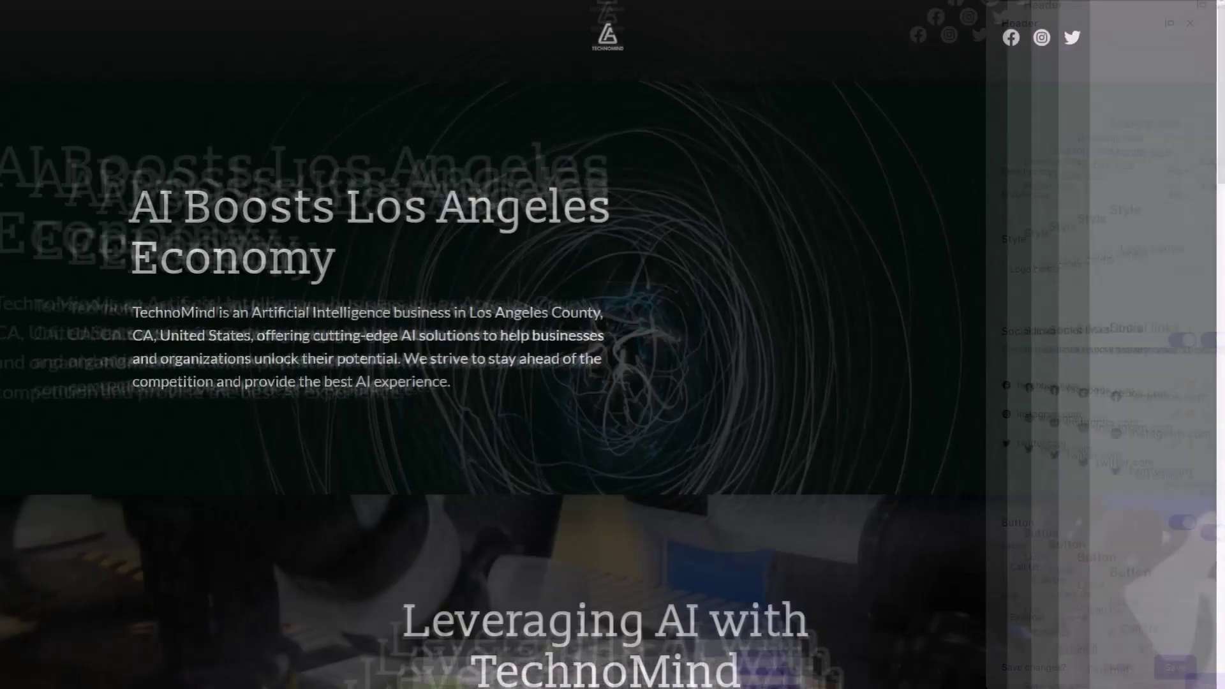
{"action": "scroll", "coordinate": [612, 345], "scroll_direction": "down", "scroll_amount": 10}
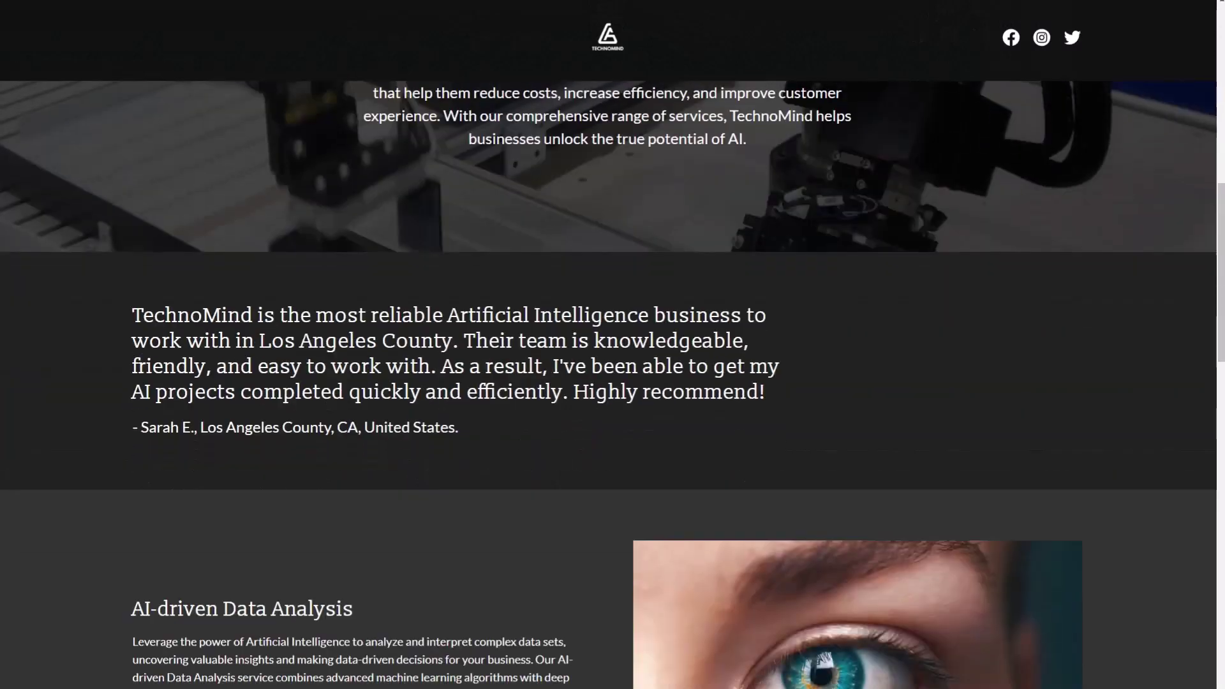
{"action": "scroll", "coordinate": [612, 345], "scroll_direction": "down", "scroll_amount": 10}
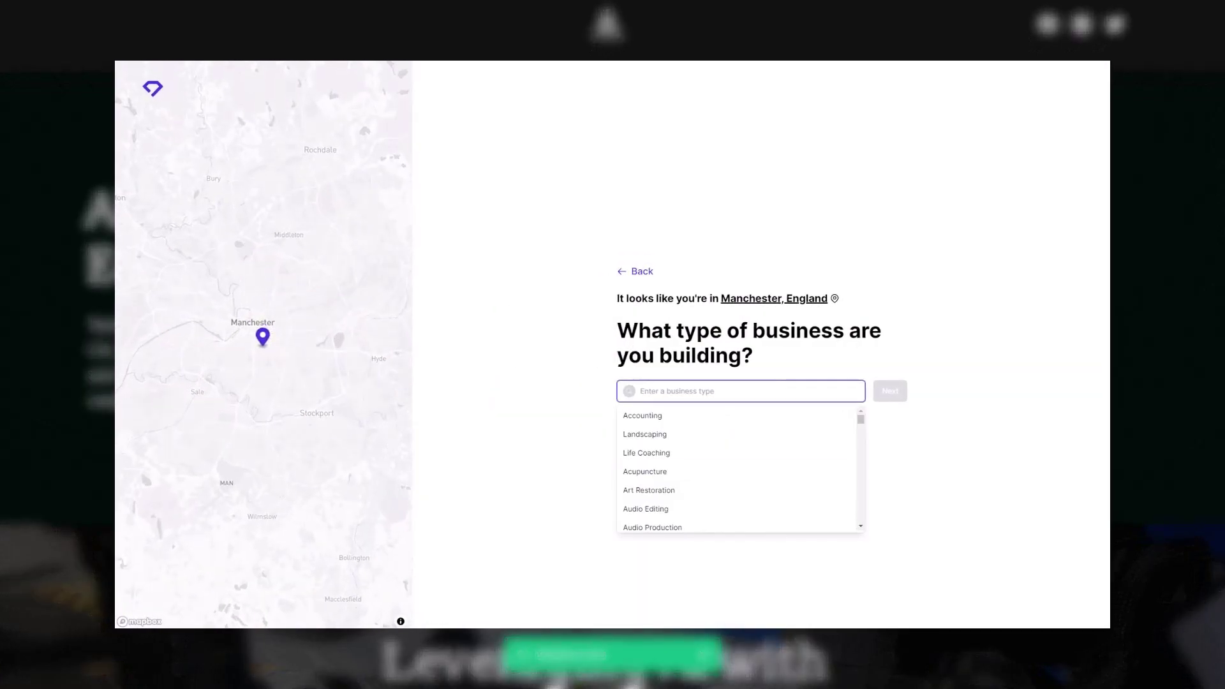
Finish typing 'Artificial Intelligence' as the business type and confirm it to generate the site.
{"action": "type", "text": "telligence"}
{"action": "key", "text": "Return"}
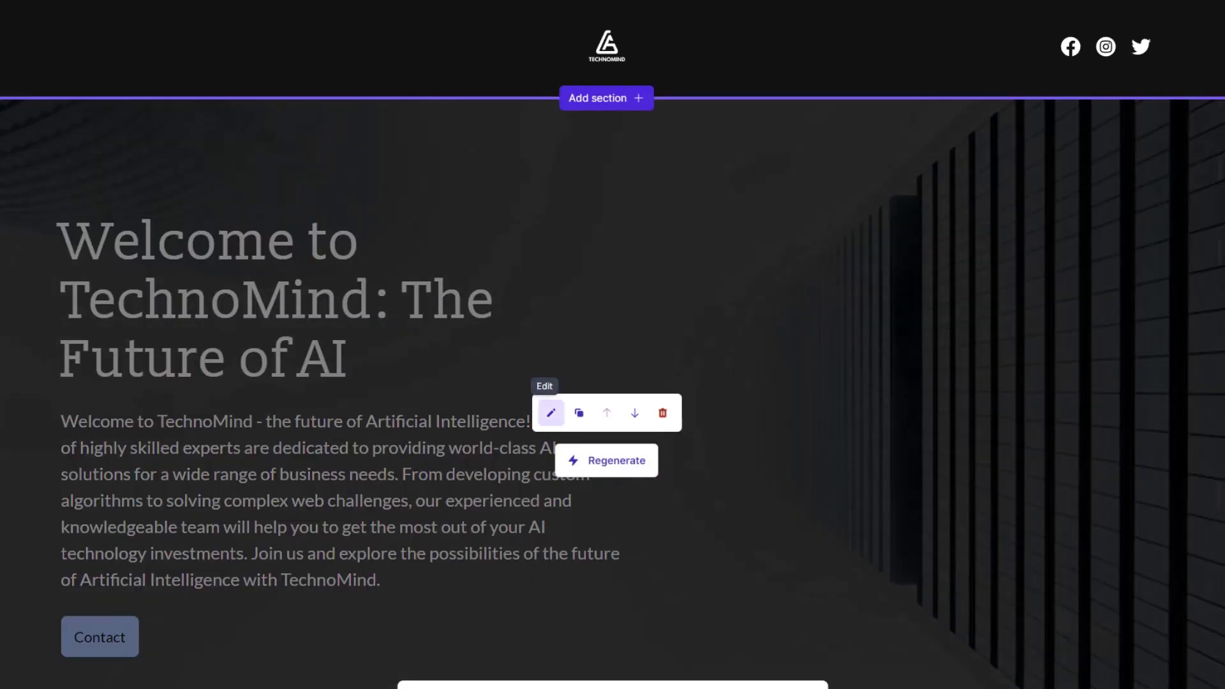
Regenerate the hero banner to read 'TechnoMind: The Brand New Platform for AI' with fresh text and image.
{"action": "left_click", "coordinate": [551, 413]}
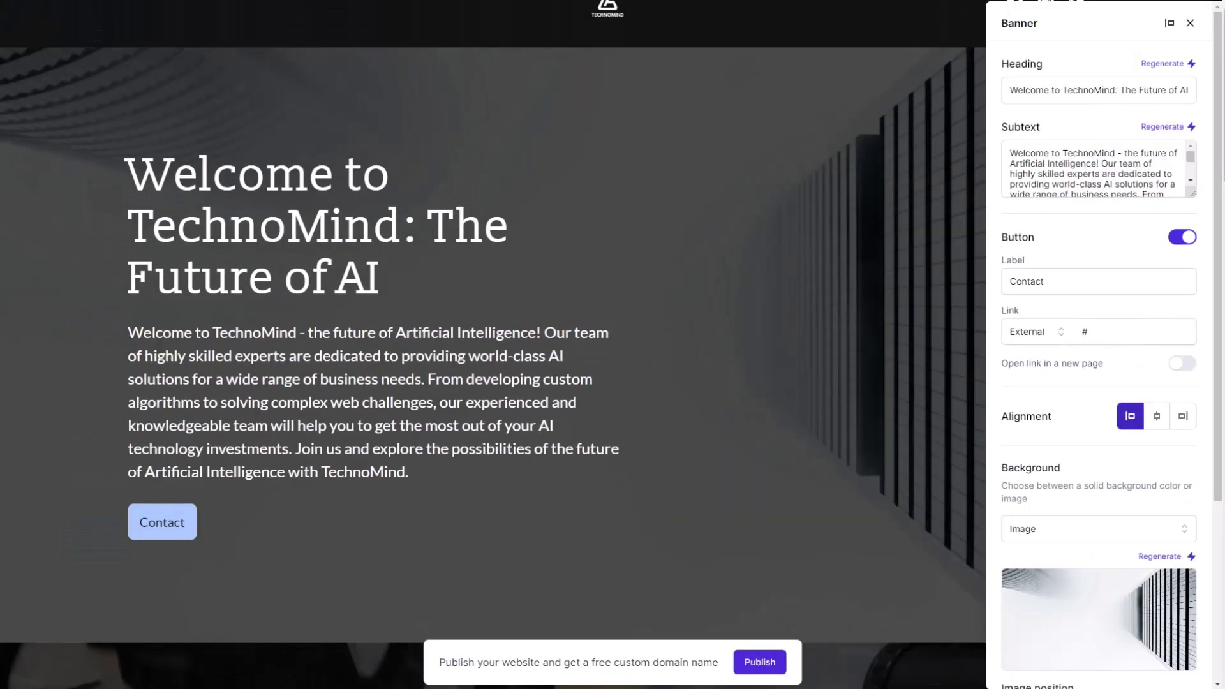
{"action": "scroll", "coordinate": [1097, 383], "scroll_direction": "down", "scroll_amount": 10}
{"action": "left_click", "coordinate": [1098, 373]}
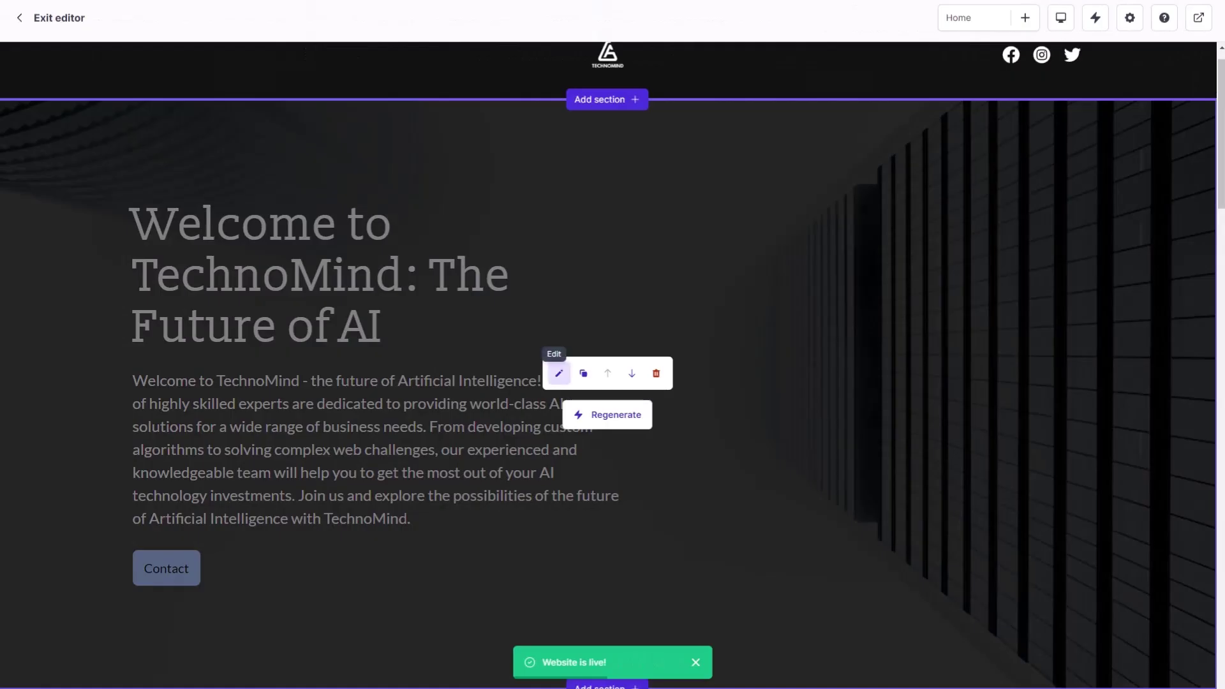
{"action": "left_click", "coordinate": [558, 373]}
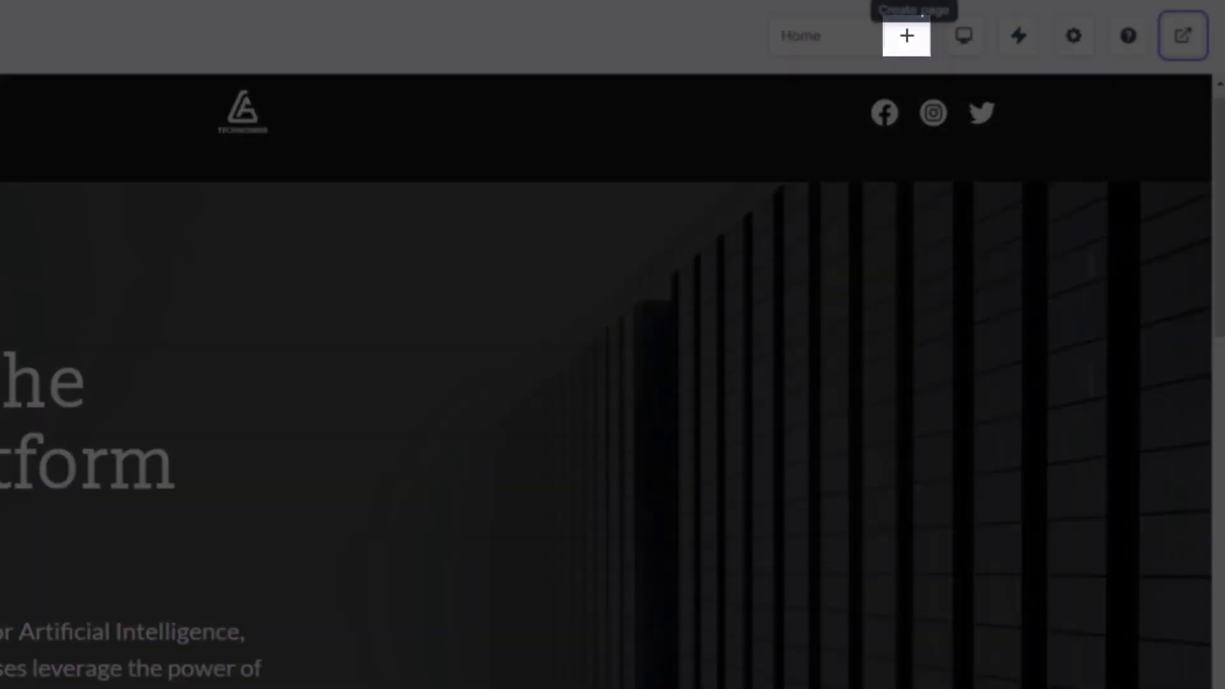
Add a generated About page with 'About us' text and a robot photo, then review its SEO settings.
{"action": "left_click", "coordinate": [1014, 17]}
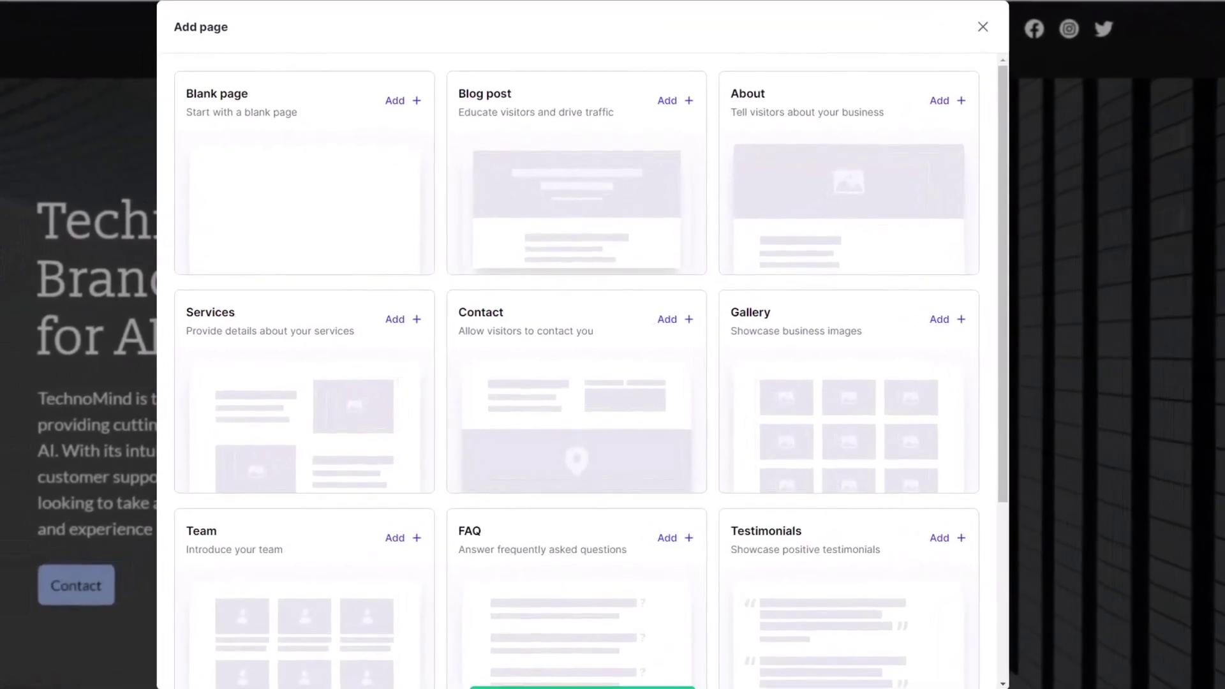
{"action": "scroll", "coordinate": [848, 320], "scroll_direction": "down", "scroll_amount": 1}
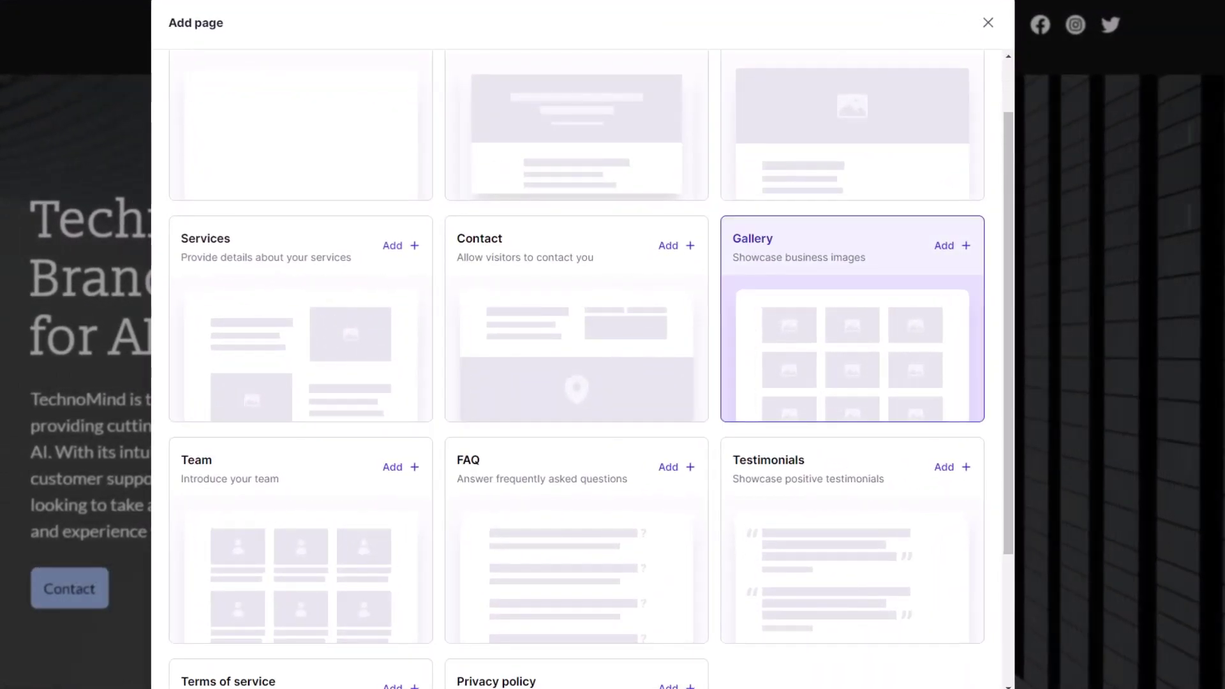
{"action": "scroll", "coordinate": [848, 319], "scroll_direction": "down", "scroll_amount": 2}
{"action": "scroll", "coordinate": [848, 320], "scroll_direction": "up", "scroll_amount": 3}
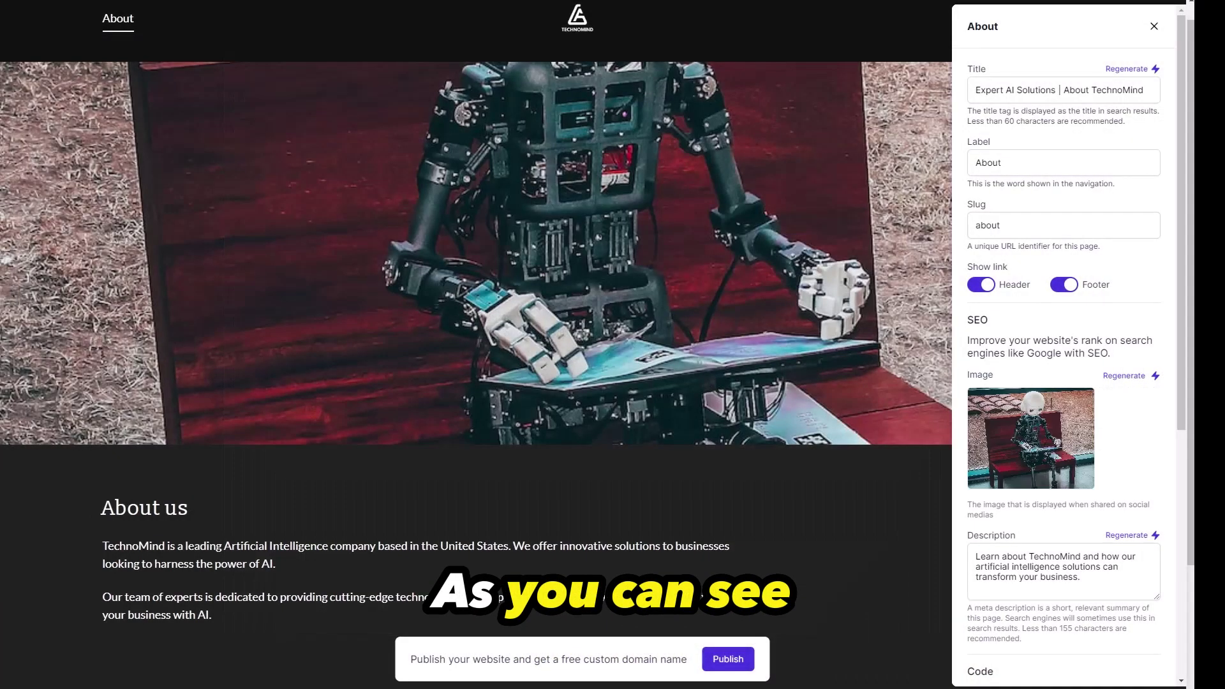
{"action": "scroll", "coordinate": [1064, 345], "scroll_direction": "down", "scroll_amount": 3}
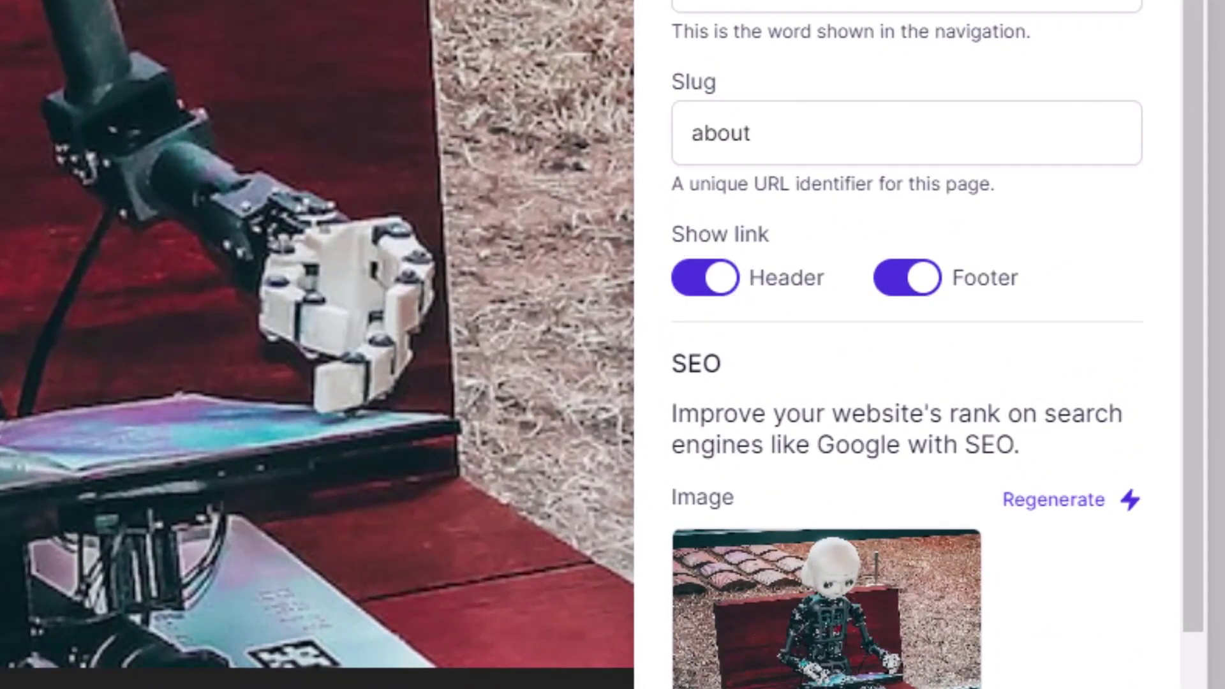
{"action": "scroll", "coordinate": [905, 382], "scroll_direction": "down", "scroll_amount": 5}
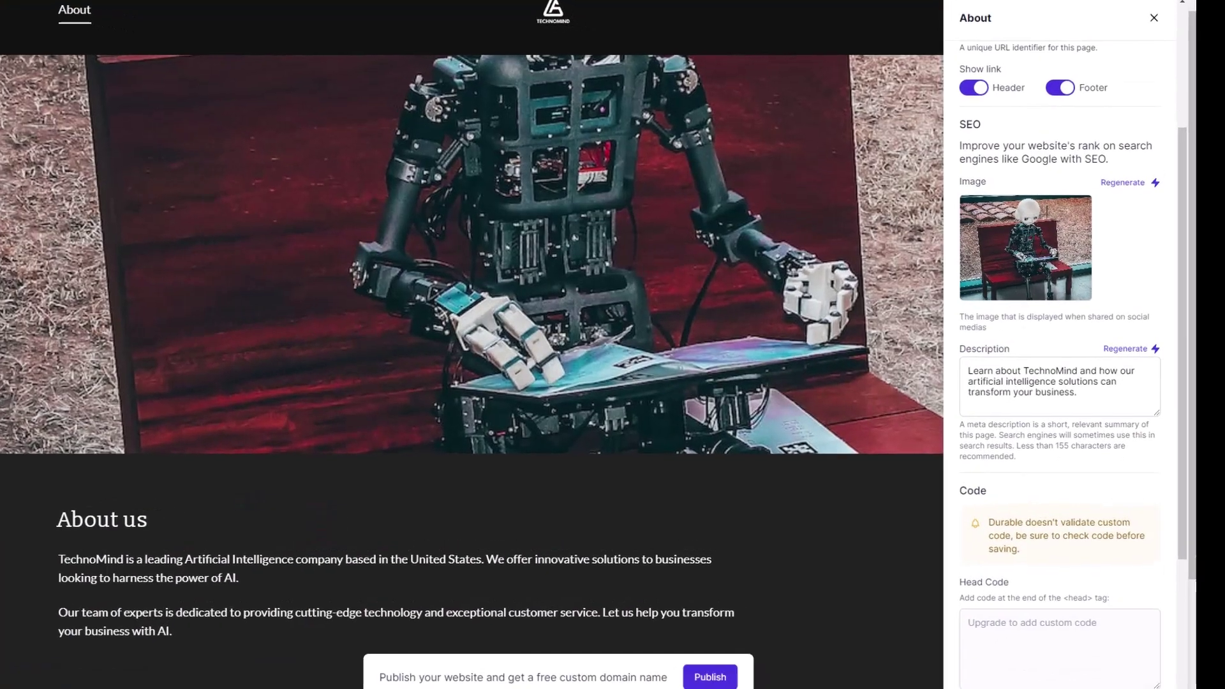
{"action": "double_click", "coordinate": [976, 129]}
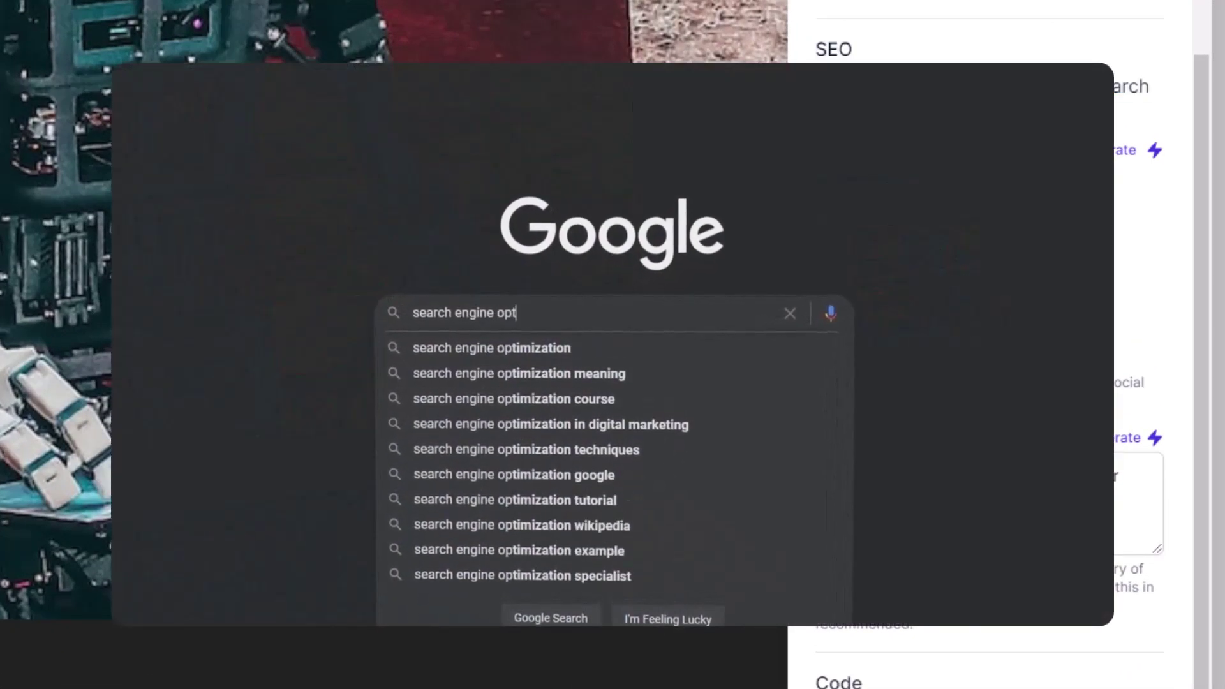
Ask ChatGPT for a concise SEO description of the website and copy its reply.
{"action": "type", "text": "Please generate a concise SEO description for the website for search engines"}
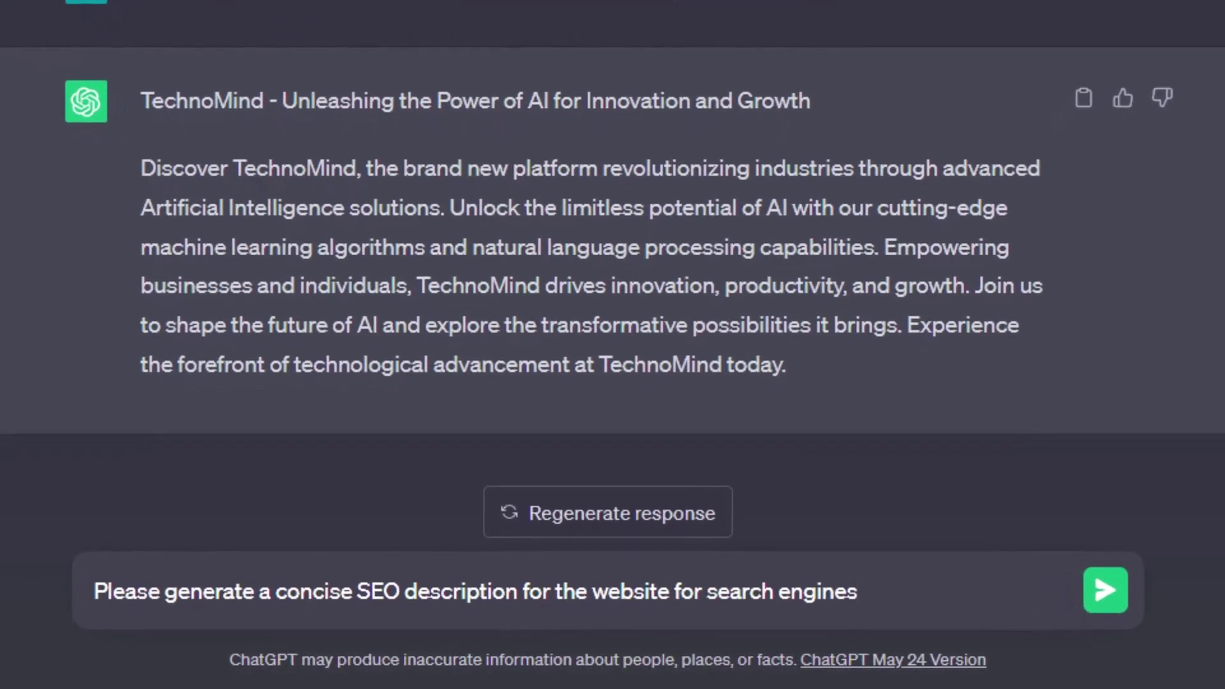
{"action": "key", "text": "Return"}
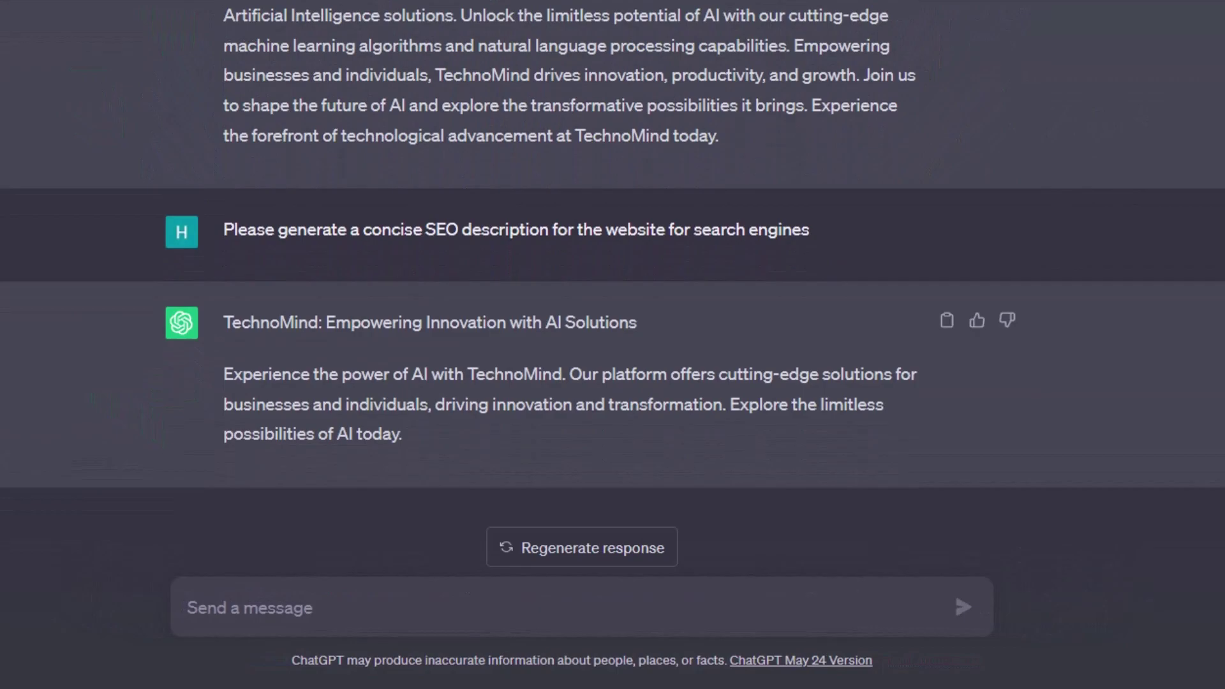
{"action": "left_click_drag", "start_coordinate": [223, 374], "coordinate": [402, 434]}
{"action": "right_click", "coordinate": [362, 398]}
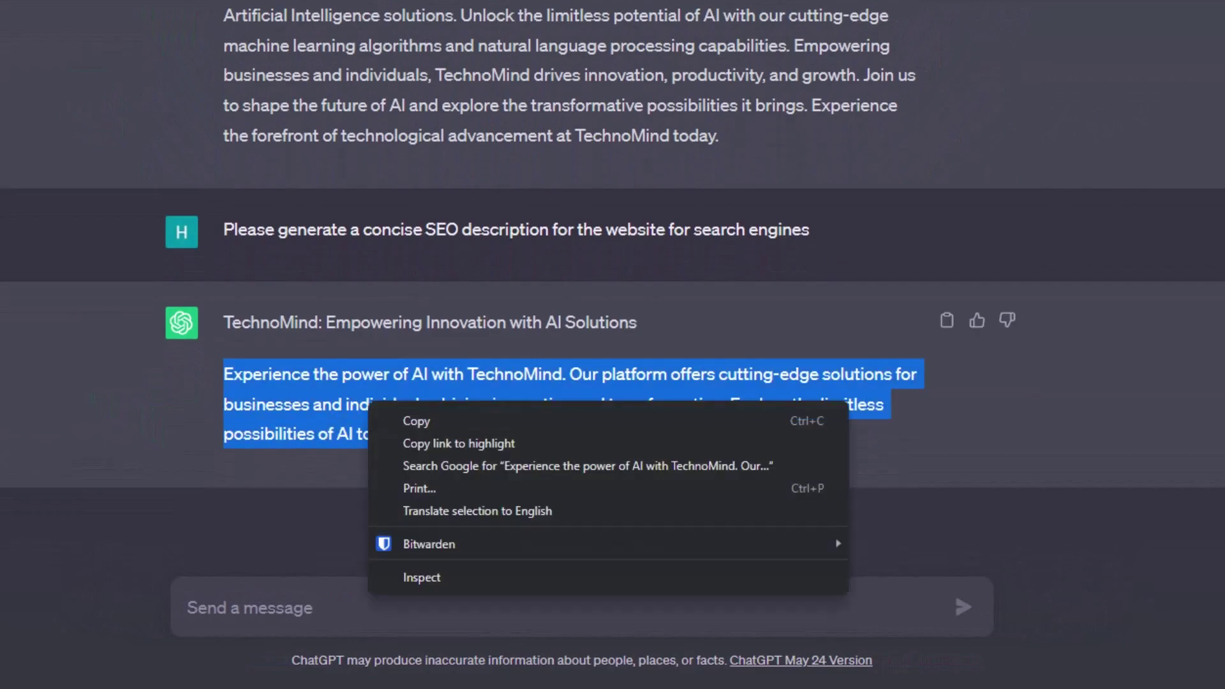
{"action": "left_click", "coordinate": [410, 418]}
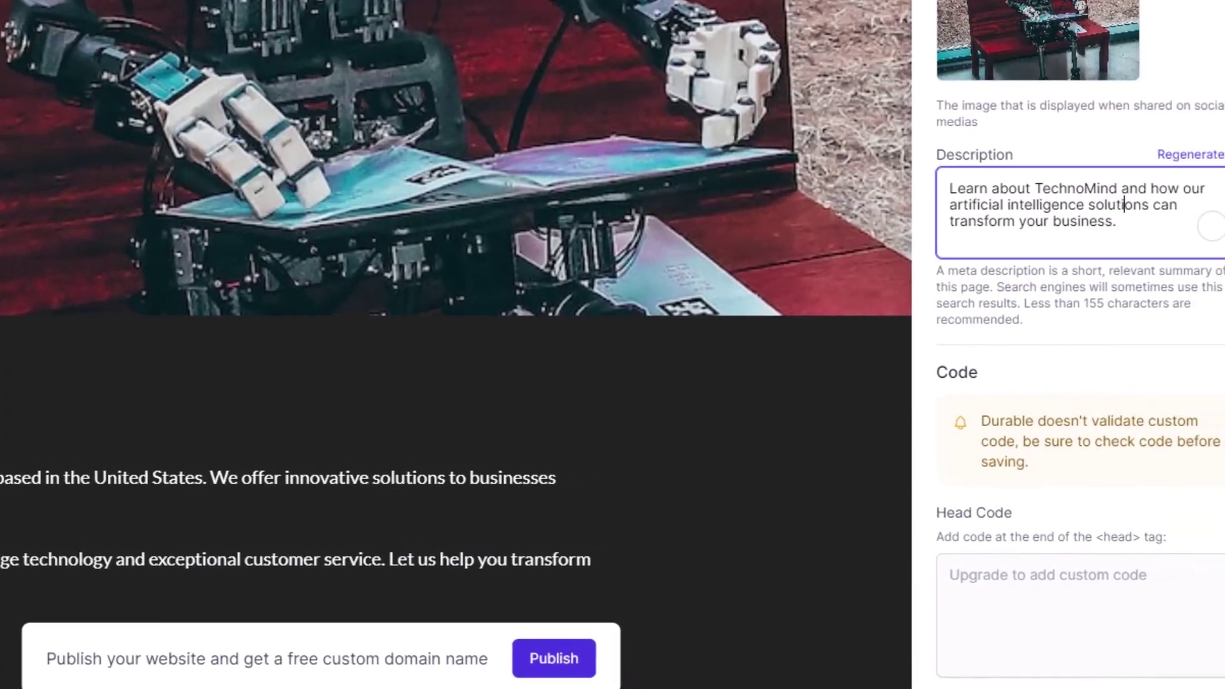
Replace the About page's meta description with the copied SEO text.
{"action": "key", "text": "ctrl+a"}
{"action": "right_click", "coordinate": [1060, 200]}
{"action": "left_click", "coordinate": [495, 310]}
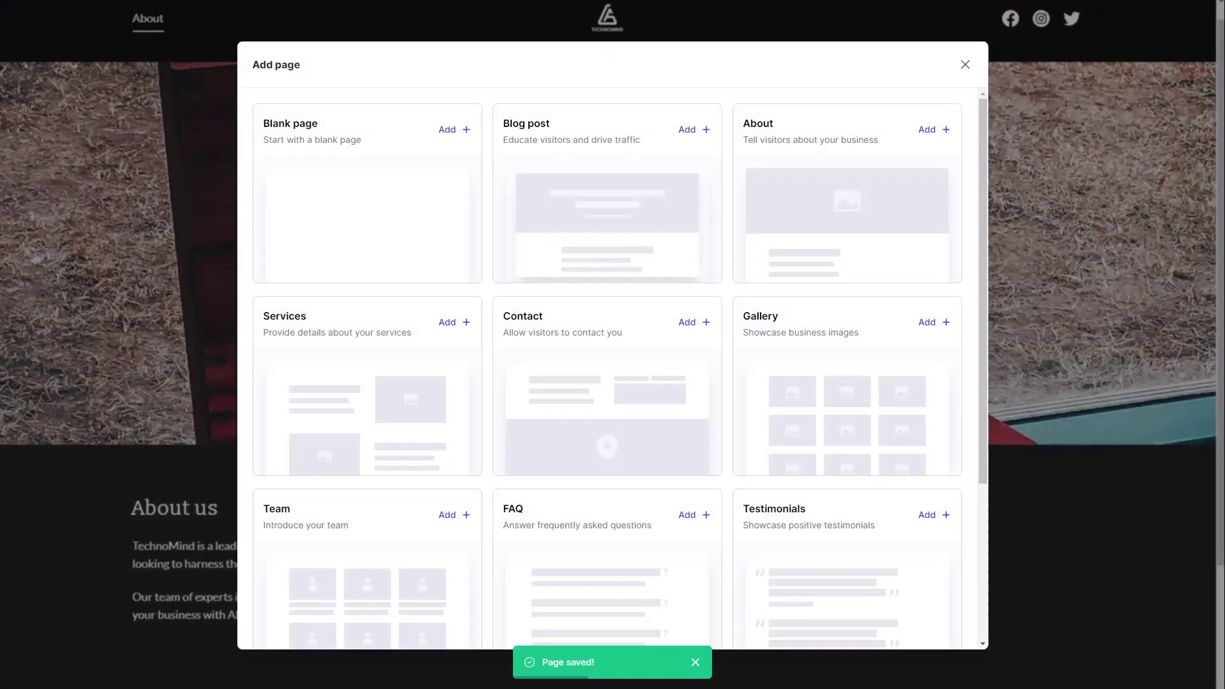
Scroll through the home page to review it now that About and FAQ are in the navigation.
{"action": "scroll", "coordinate": [612, 357], "scroll_direction": "down", "scroll_amount": 4}
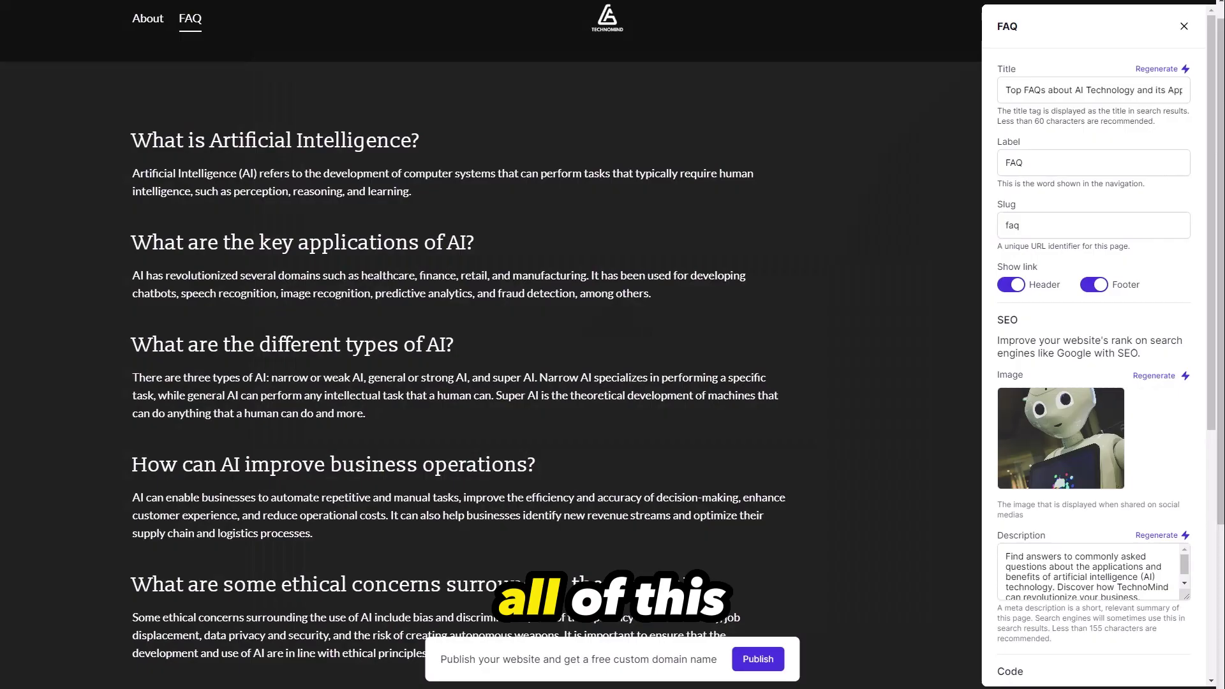
{"action": "scroll", "coordinate": [1093, 357], "scroll_direction": "down", "scroll_amount": 5}
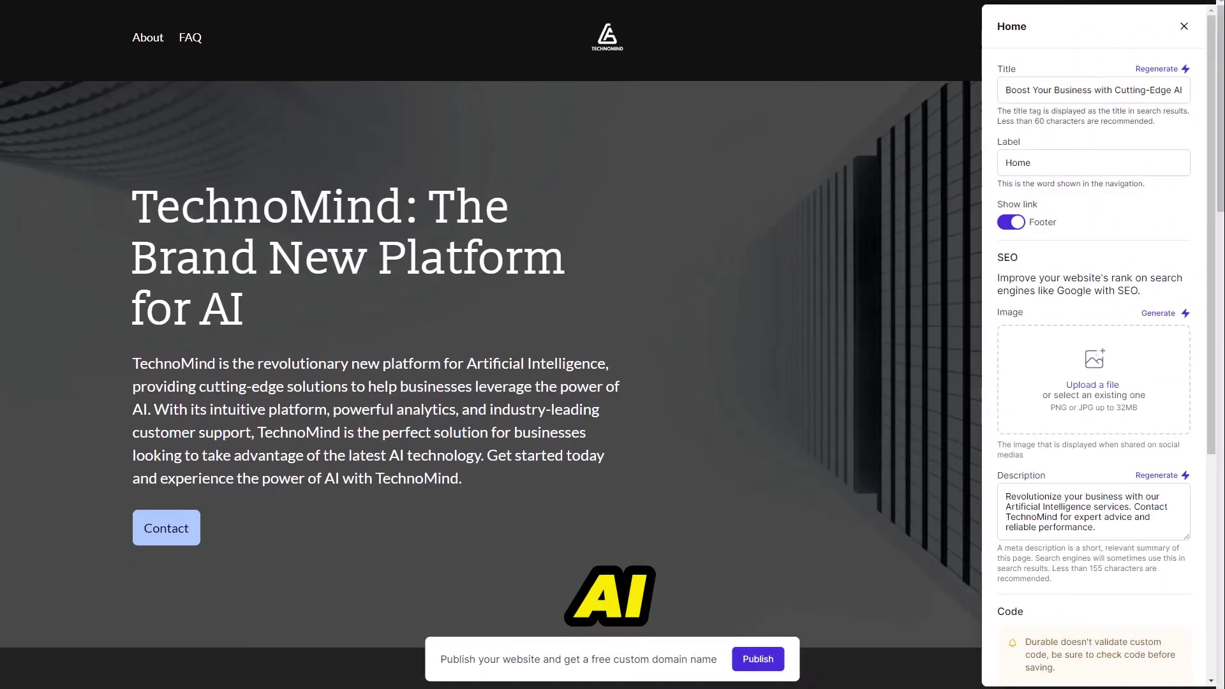
{"action": "scroll", "coordinate": [1093, 358], "scroll_direction": "down", "scroll_amount": 5}
{"action": "scroll", "coordinate": [1094, 357], "scroll_direction": "up", "scroll_amount": 5}
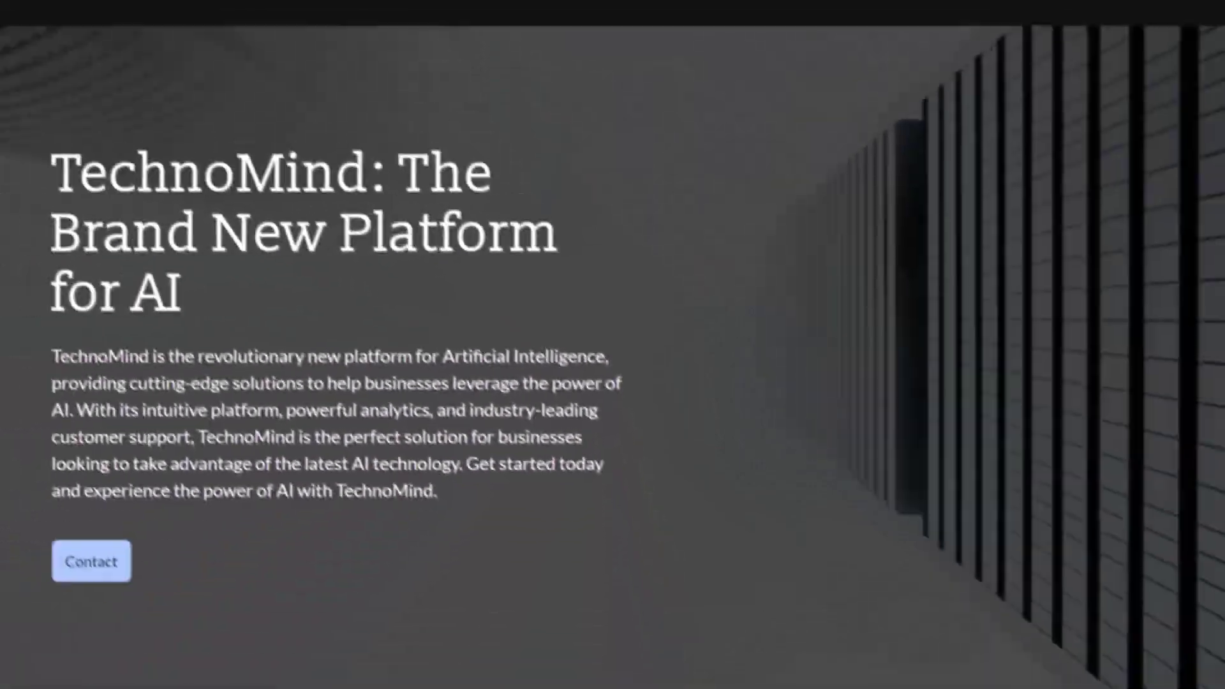
{"action": "scroll", "coordinate": [612, 344], "scroll_direction": "down", "scroll_amount": 5}
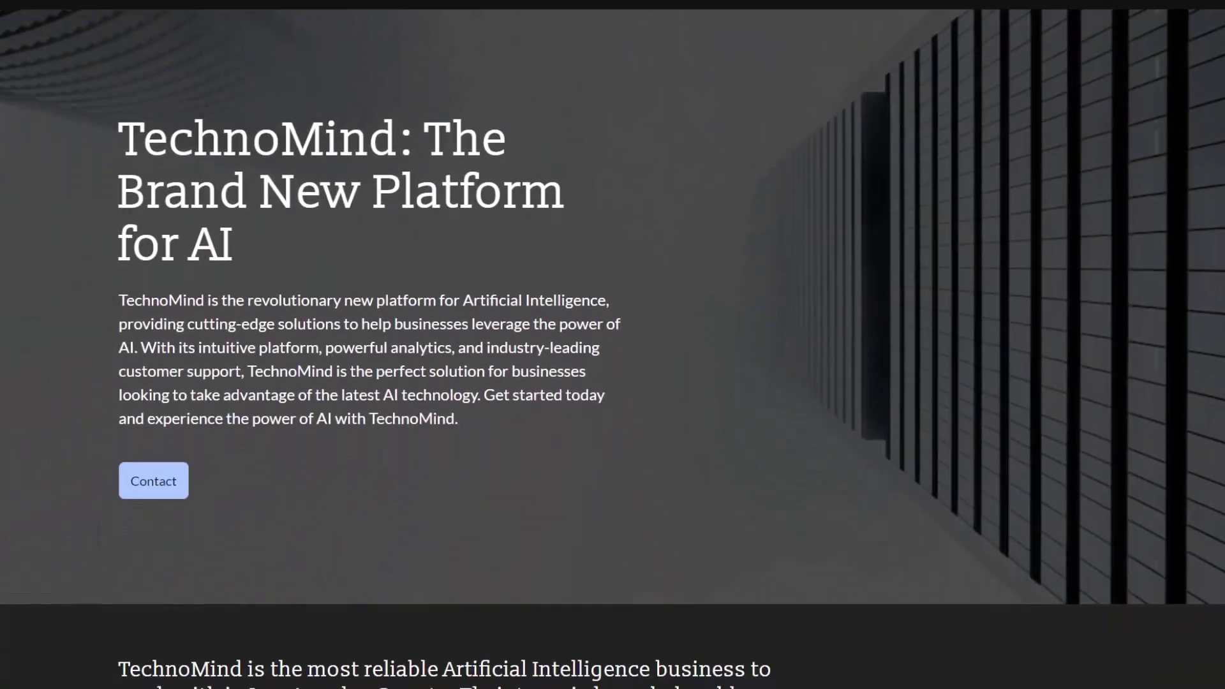
{"action": "scroll", "coordinate": [612, 345], "scroll_direction": "down", "scroll_amount": 4}
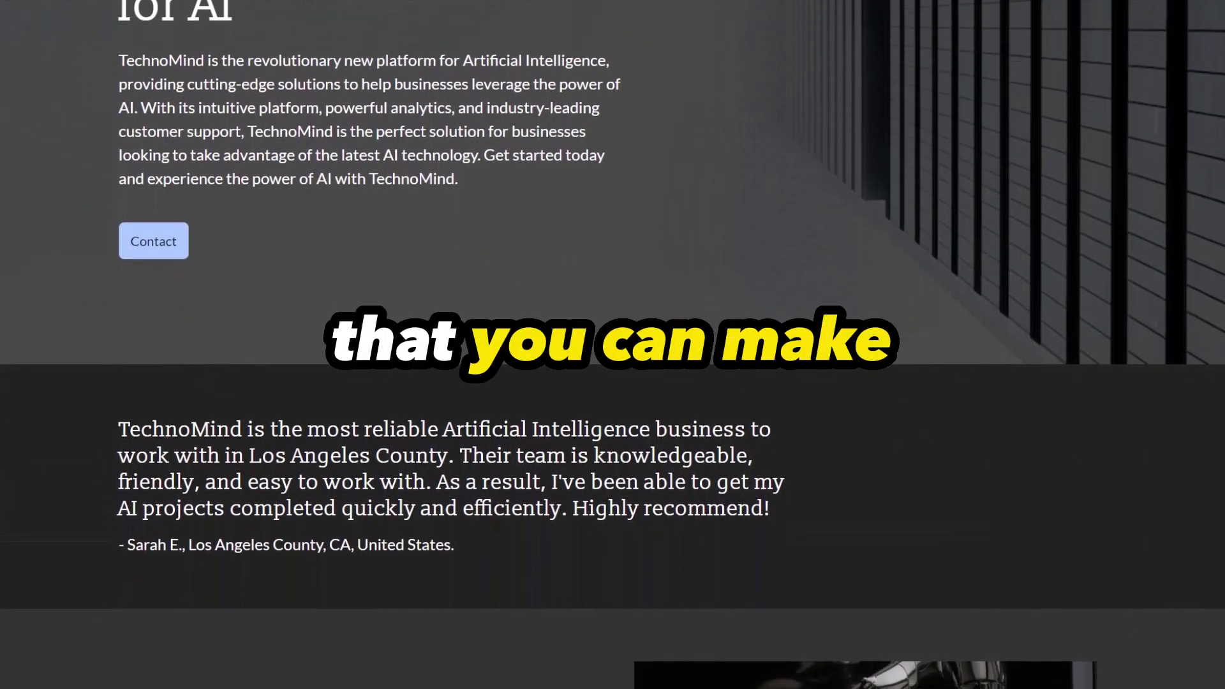
{"action": "scroll", "coordinate": [612, 345], "scroll_direction": "down", "scroll_amount": 1}
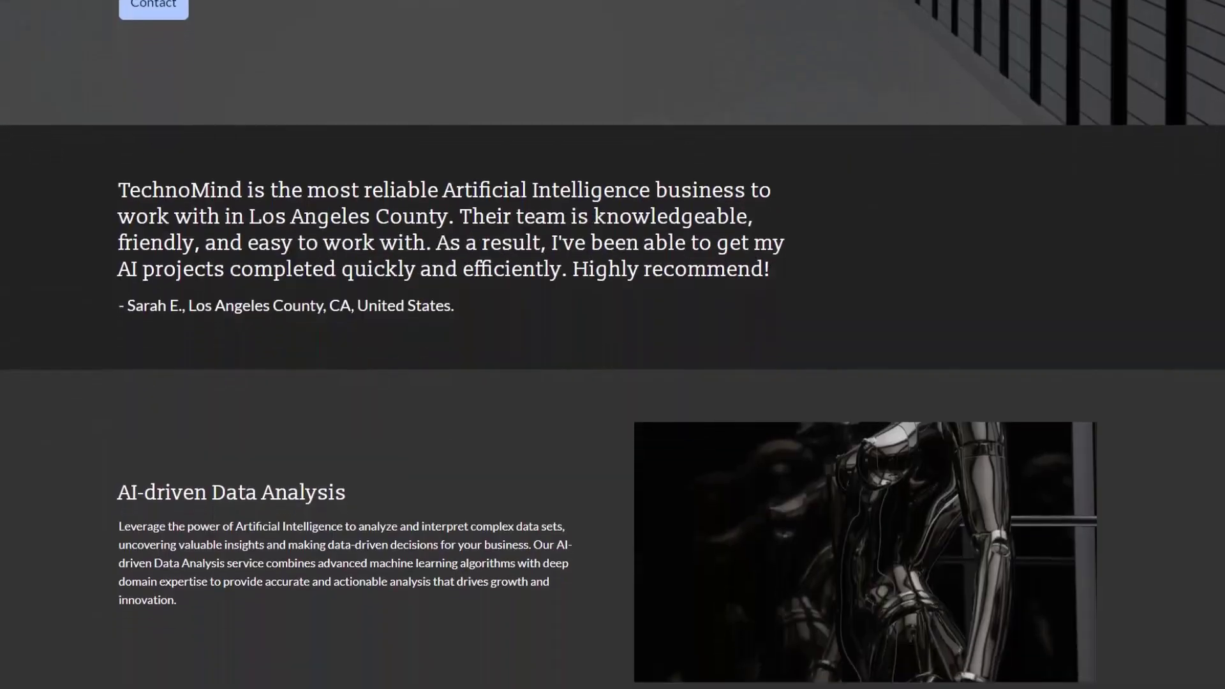